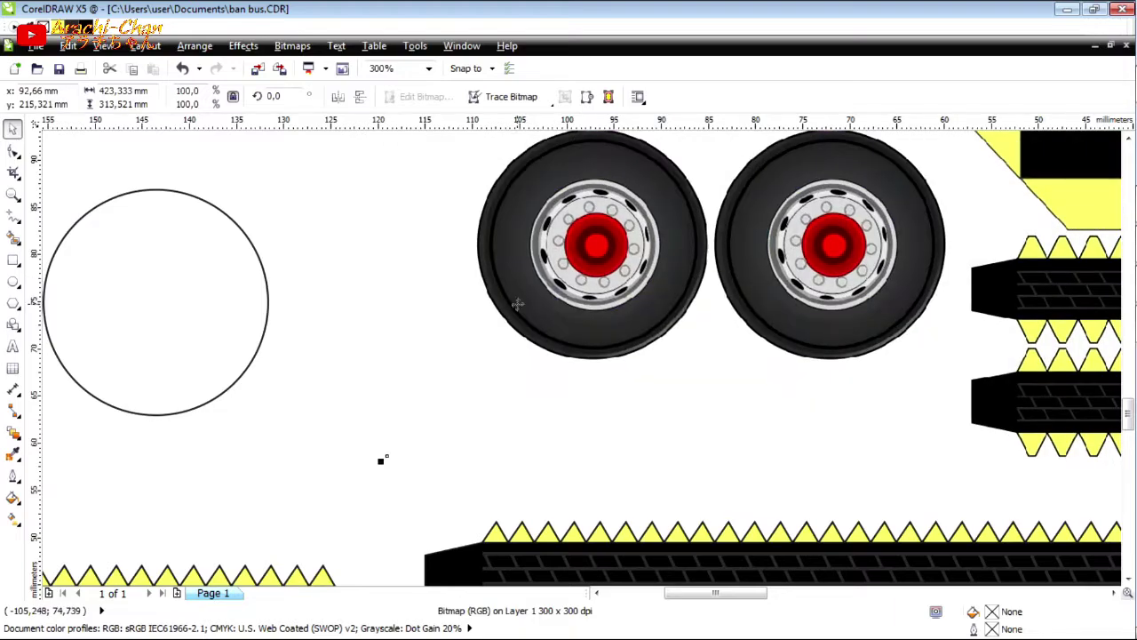
- Add a concentric copy of the circle nearest the reference wheels, scaled down to about 14 mm across
{"action": "scroll", "coordinate": [457, 327], "scroll_direction": "up", "scroll_amount": 1}
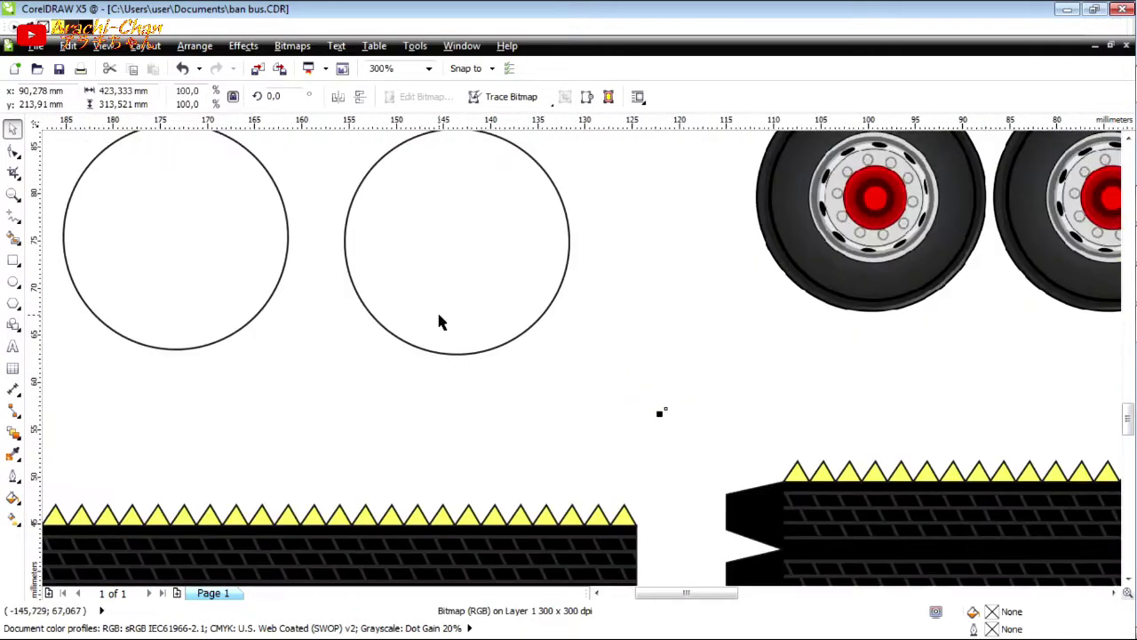
{"action": "left_click", "coordinate": [441, 310]}
{"action": "scroll", "coordinate": [456, 309], "scroll_direction": "down", "scroll_amount": 1}
{"action": "scroll", "coordinate": [461, 258], "scroll_direction": "up", "scroll_amount": 1}
{"action": "left_click_drag", "start_coordinate": [571, 185], "coordinate": [527, 230]}
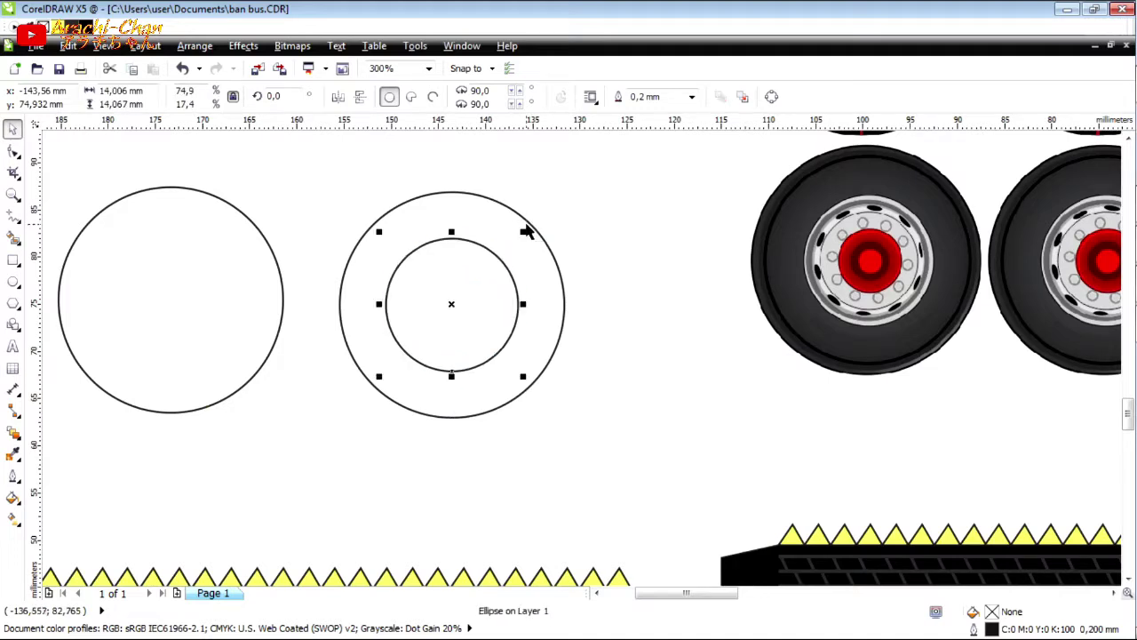
- Compare the inner circle with the reference wheel's rim, undo that move and shrink the circle to about 13.6 mm across
{"action": "left_click_drag", "start_coordinate": [502, 274], "coordinate": [914, 232]}
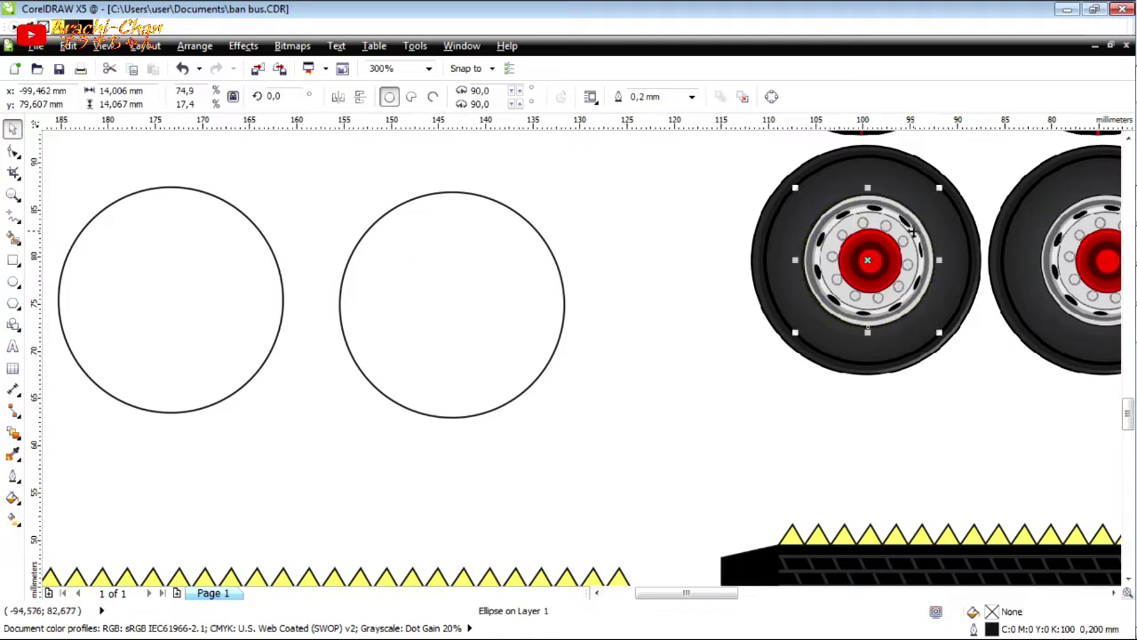
{"action": "left_click", "coordinate": [183, 70]}
{"action": "scroll", "coordinate": [501, 241], "scroll_direction": "up", "scroll_amount": 2}
{"action": "left_click_drag", "start_coordinate": [576, 224], "coordinate": [568, 233]}
{"action": "key", "text": "Escape"}
{"action": "scroll", "coordinate": [396, 295], "scroll_direction": "down", "scroll_amount": 2}
{"action": "scroll", "coordinate": [413, 318], "scroll_direction": "up", "scroll_amount": 1}
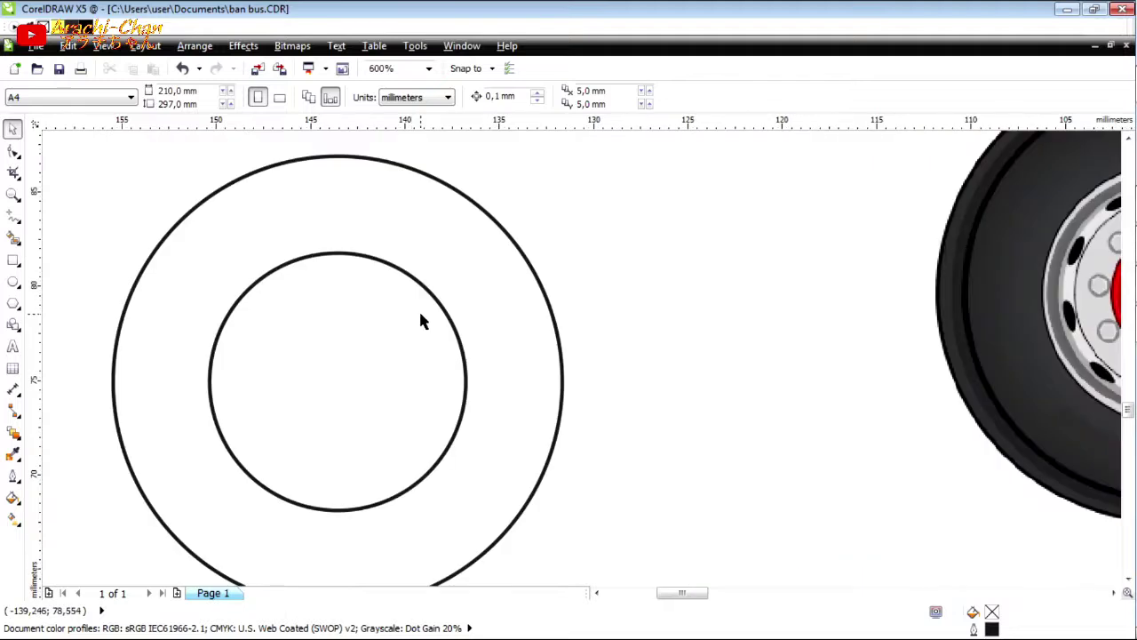
- Add two concentric copies of the outer circle, about 21.5 mm and 20.3 mm across, for the tyre sidewall ring
{"action": "scroll", "coordinate": [424, 317], "scroll_direction": "down", "scroll_amount": 1}
{"action": "left_click", "coordinate": [448, 300]}
{"action": "mouse_move", "coordinate": [495, 228]}
{"action": "left_mouse_down"}
{"action": "mouse_move", "coordinate": [497, 246]}
{"action": "mouse_move", "coordinate": [482, 241]}
{"action": "left_mouse_up"}
{"action": "right_click", "coordinate": [497, 244]}
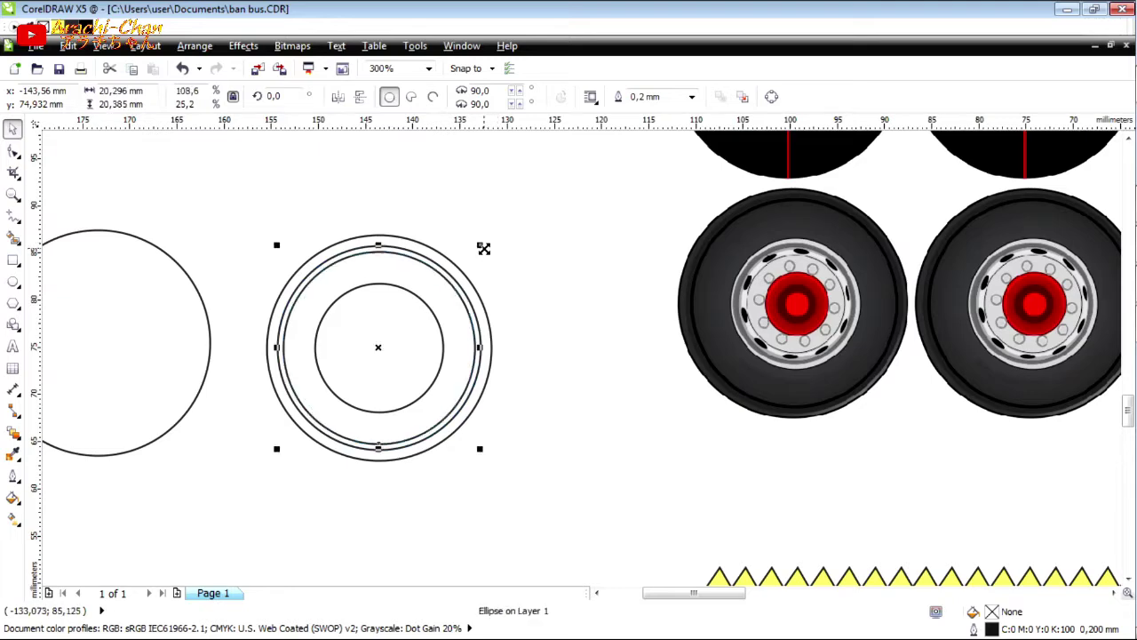
{"action": "left_click", "coordinate": [343, 327]}
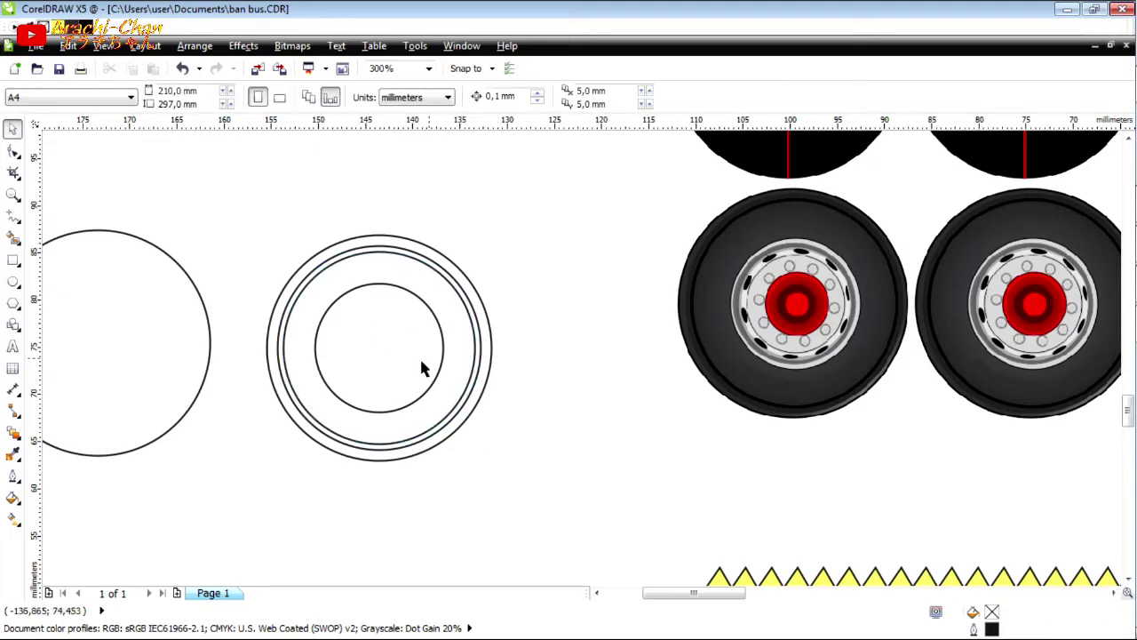
- Add another concentric copy just inside the outer circle, about 23.2 mm across
{"action": "scroll", "coordinate": [281, 414], "scroll_direction": "up", "scroll_amount": 2}
{"action": "left_click", "coordinate": [308, 420]}
{"action": "scroll", "coordinate": [232, 503], "scroll_direction": "up", "scroll_amount": 2}
{"action": "left_click_drag", "start_coordinate": [282, 526], "coordinate": [298, 518]}
{"action": "left_click", "coordinate": [238, 443]}
{"action": "scroll", "coordinate": [256, 418], "scroll_direction": "down", "scroll_amount": 2}
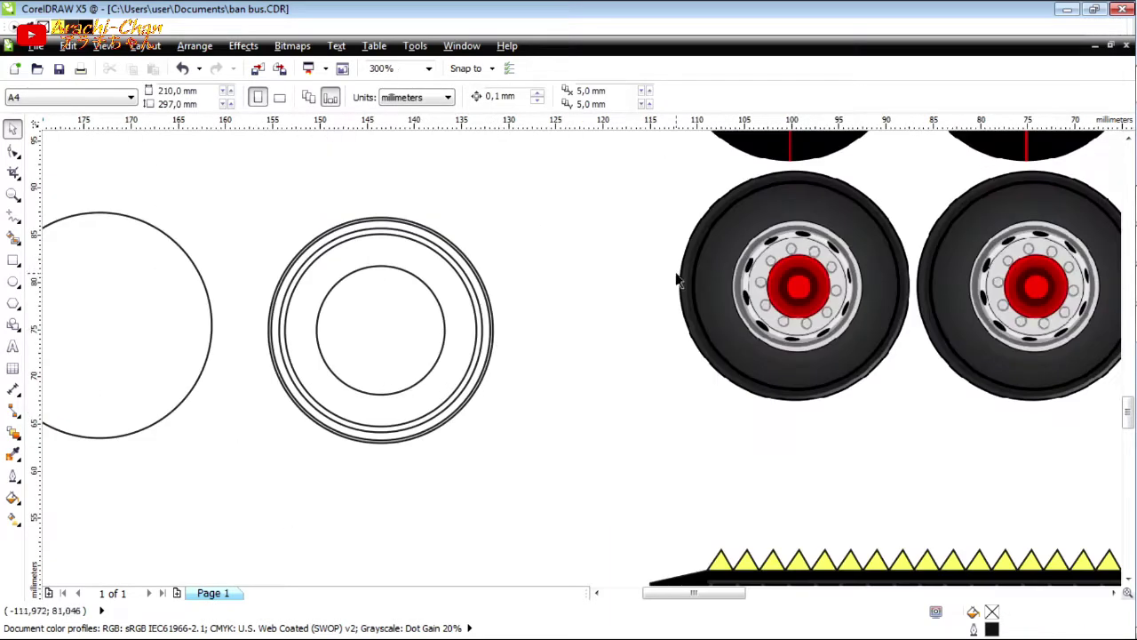
{"action": "scroll", "coordinate": [458, 331], "scroll_direction": "up", "scroll_amount": 2}
{"action": "left_click", "coordinate": [147, 439]}
{"action": "scroll", "coordinate": [412, 403], "scroll_direction": "down", "scroll_amount": 2}
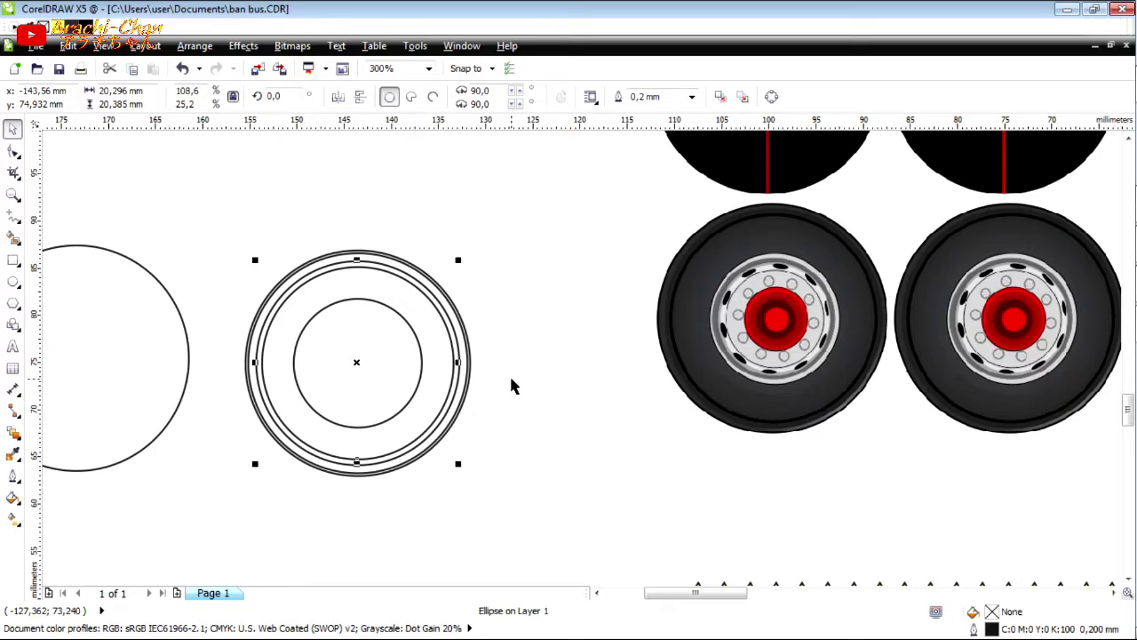
{"action": "scroll", "coordinate": [356, 408], "scroll_direction": "up", "scroll_amount": 1}
{"action": "left_click", "coordinate": [201, 471]}
{"action": "scroll", "coordinate": [336, 416], "scroll_direction": "down", "scroll_amount": 2}
{"action": "scroll", "coordinate": [227, 440], "scroll_direction": "up", "scroll_amount": 1}
{"action": "left_click", "coordinate": [816, 352]}
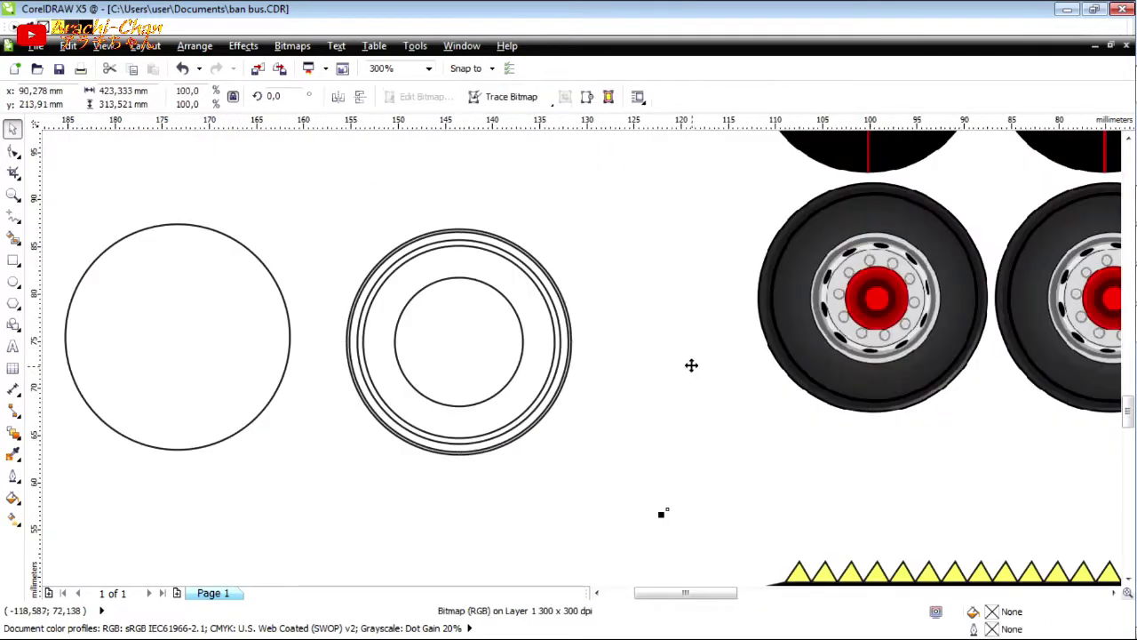
- Fill the band between the two middle circles with solid black and no outline using Smart Fill
{"action": "left_click", "coordinate": [13, 238]}
{"action": "left_click", "coordinate": [182, 97]}
{"action": "left_click", "coordinate": [166, 186]}
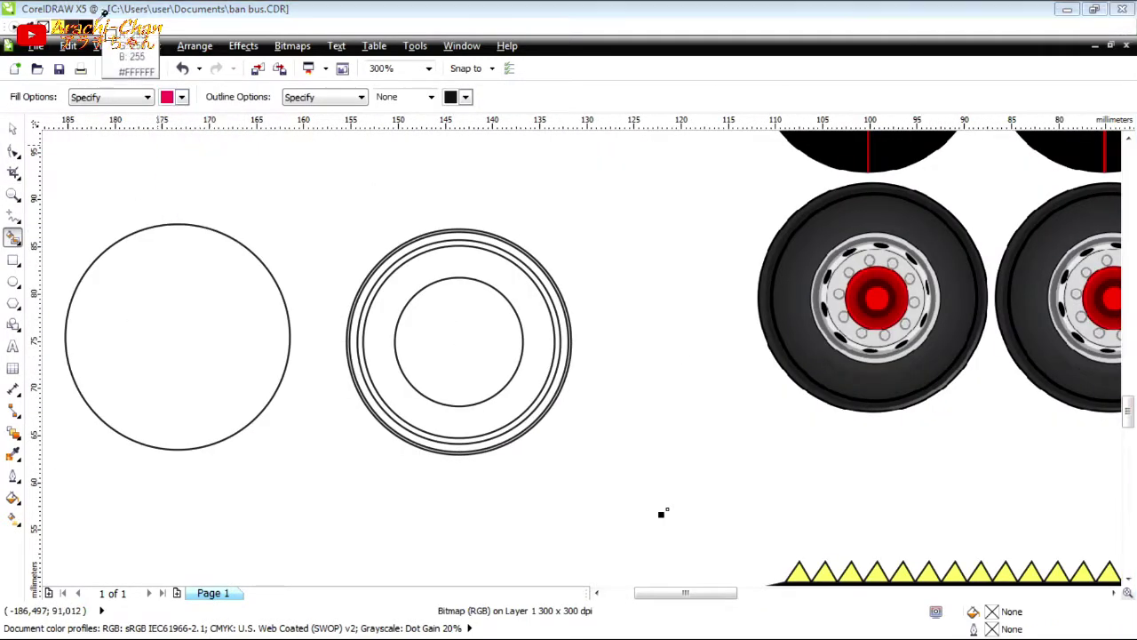
{"action": "scroll", "coordinate": [571, 308], "scroll_direction": "up", "scroll_amount": 2}
{"action": "left_click", "coordinate": [498, 303]}
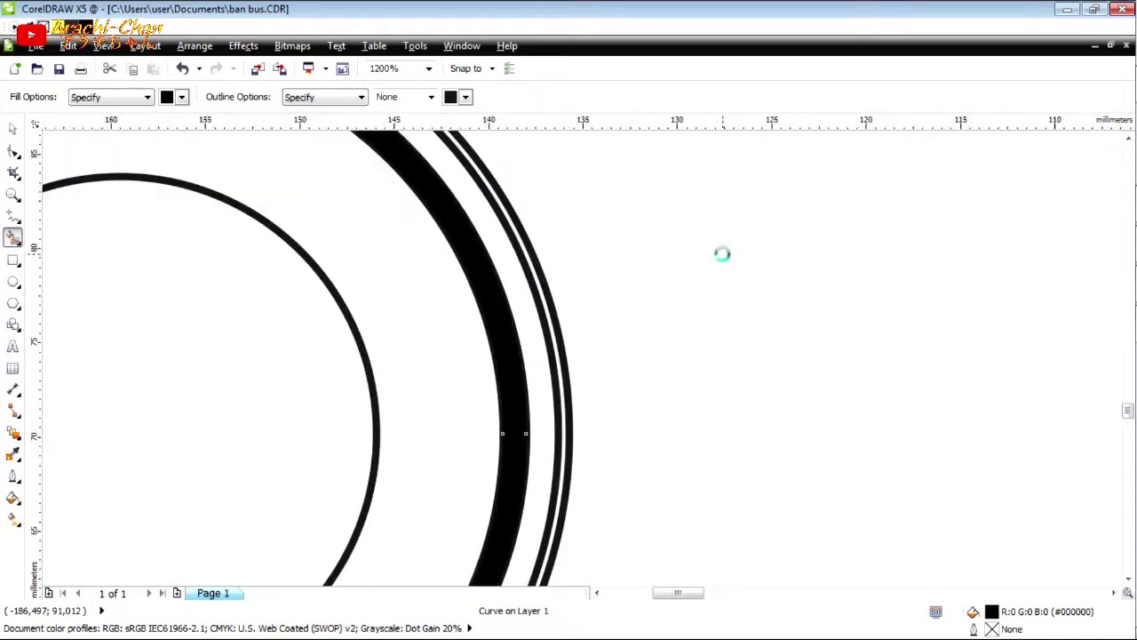
{"action": "scroll", "coordinate": [720, 254], "scroll_direction": "down", "scroll_amount": 2}
{"action": "left_click", "coordinate": [14, 129]}
{"action": "scroll", "coordinate": [611, 186], "scroll_direction": "up", "scroll_amount": 1}
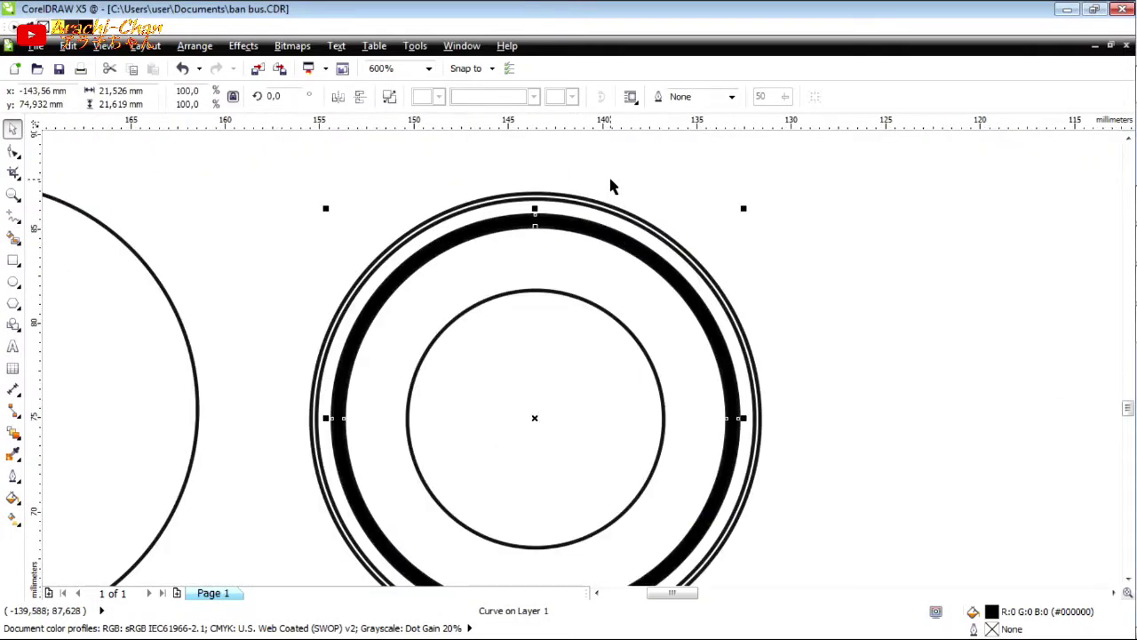
{"action": "left_click", "coordinate": [787, 230]}
{"action": "left_click", "coordinate": [675, 281]}
{"action": "key", "text": "Delete"}
{"action": "left_click", "coordinate": [182, 68]}
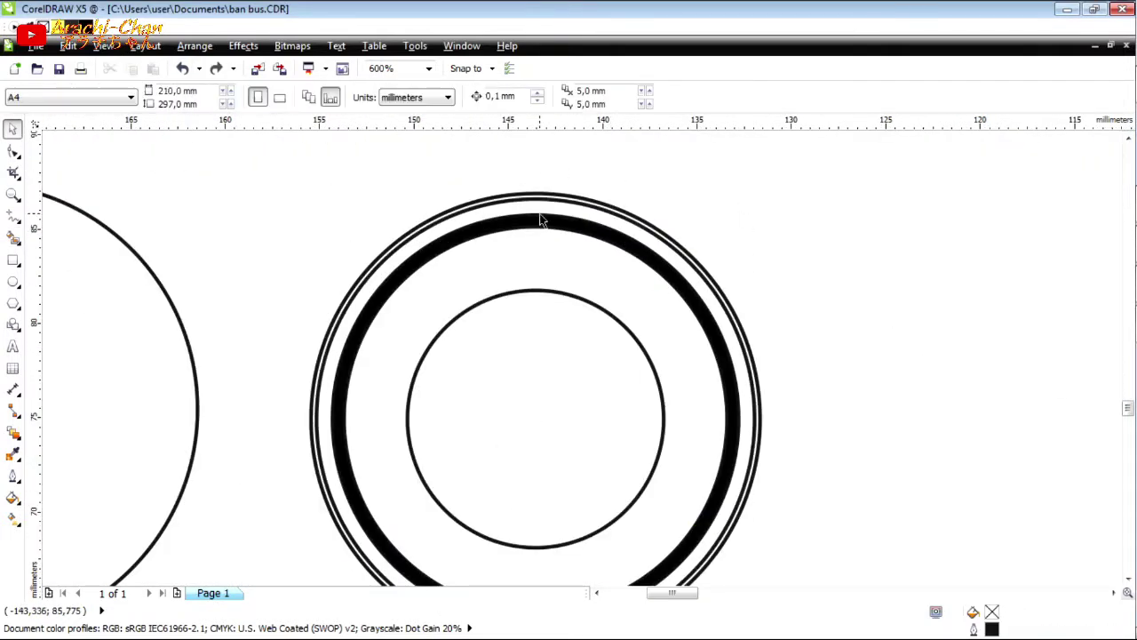
- Start a fountain fill on the circle just inside the tyre's outer edge and set its type to Radial
{"action": "scroll", "coordinate": [497, 307], "scroll_direction": "down", "scroll_amount": 2}
{"action": "scroll", "coordinate": [500, 318], "scroll_direction": "up", "scroll_amount": 1}
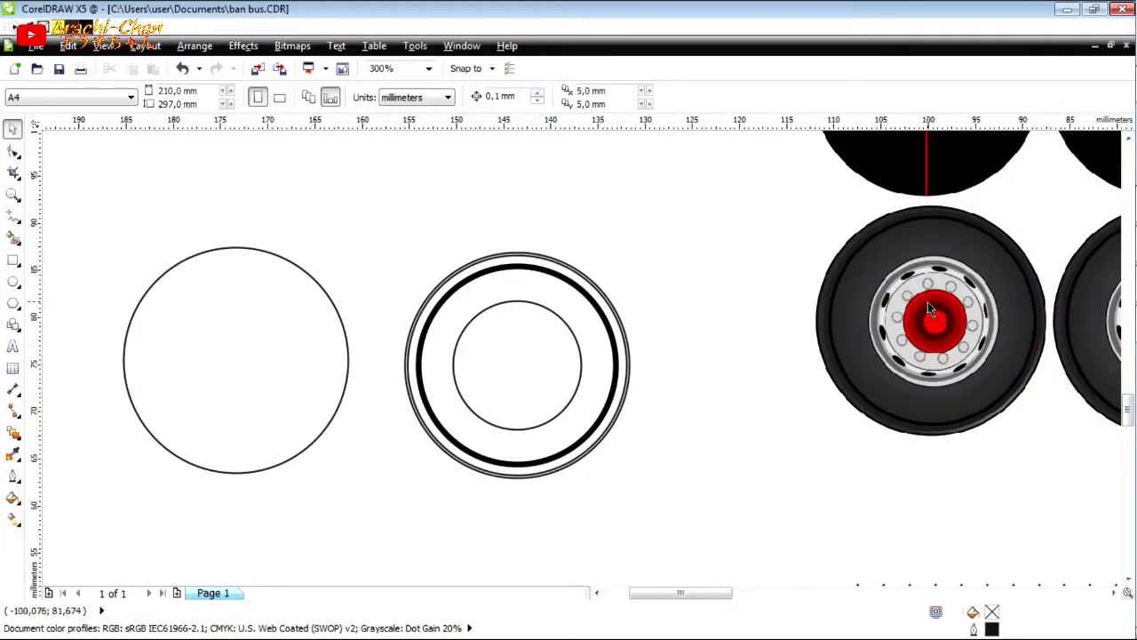
{"action": "scroll", "coordinate": [973, 368], "scroll_direction": "up", "scroll_amount": 2}
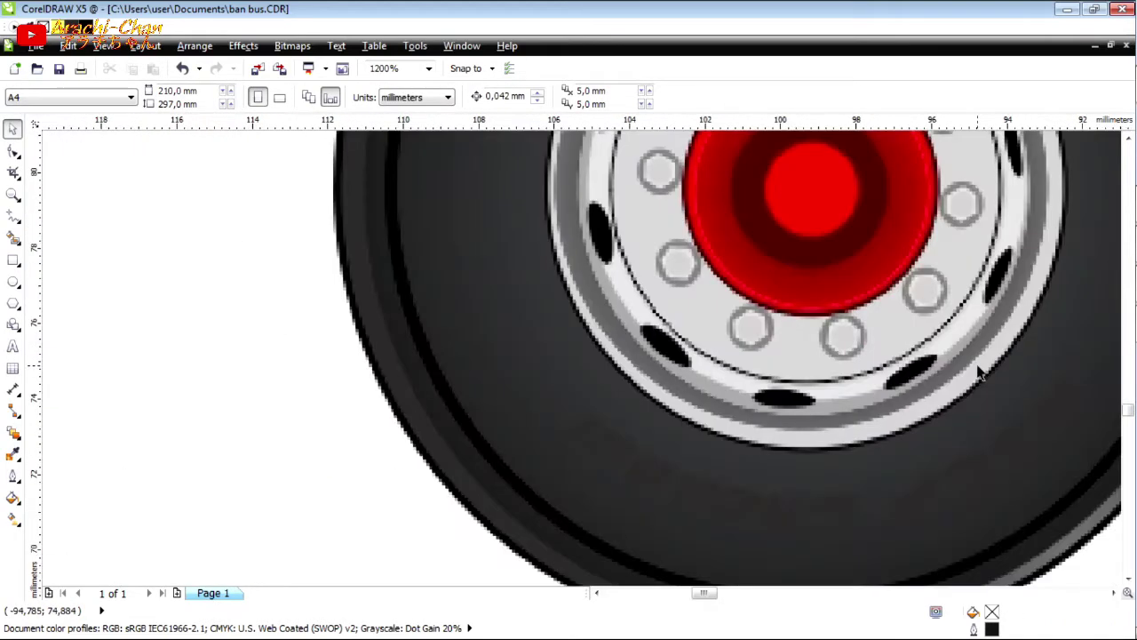
{"action": "scroll", "coordinate": [977, 373], "scroll_direction": "down", "scroll_amount": 2}
{"action": "scroll", "coordinate": [947, 386], "scroll_direction": "up", "scroll_amount": 1}
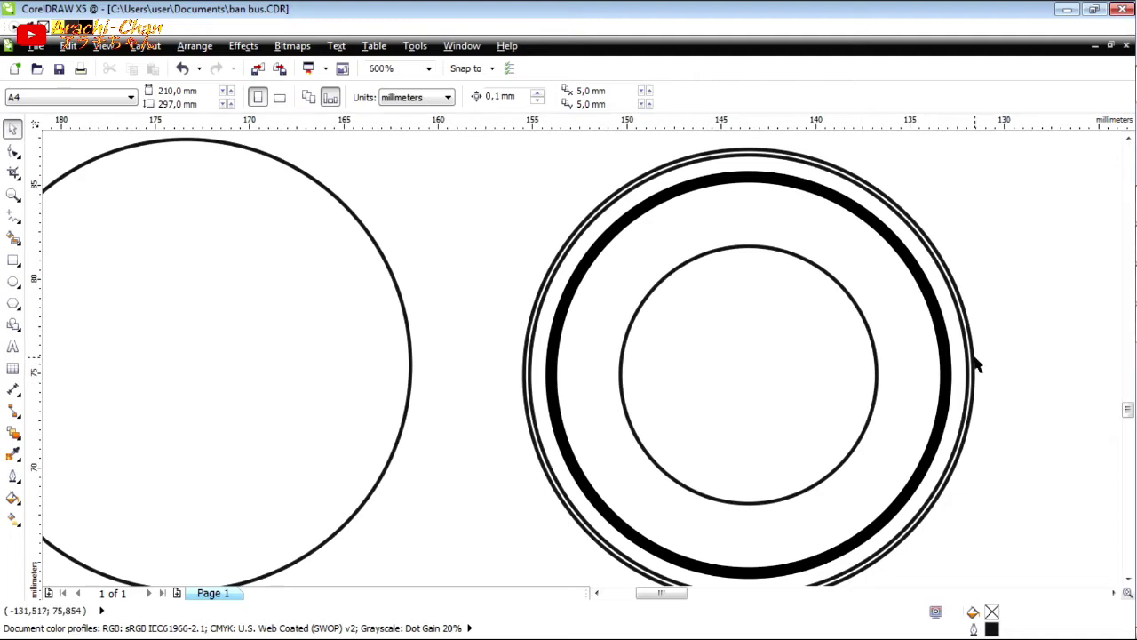
{"action": "left_click", "coordinate": [972, 373]}
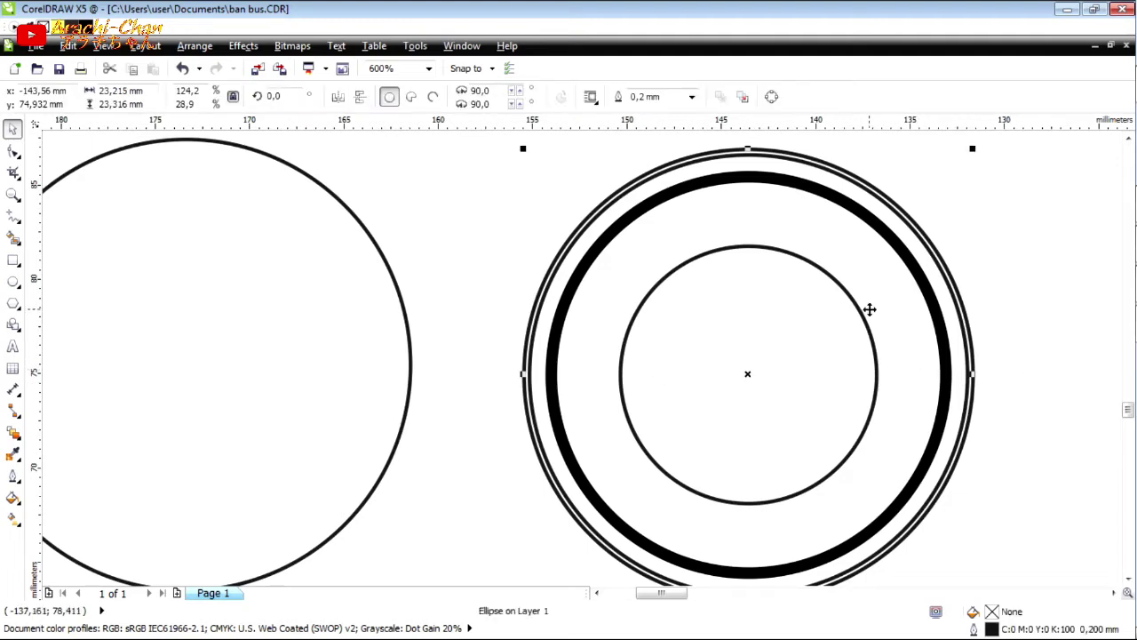
{"action": "key", "text": "F11"}
{"action": "left_click", "coordinate": [513, 196]}
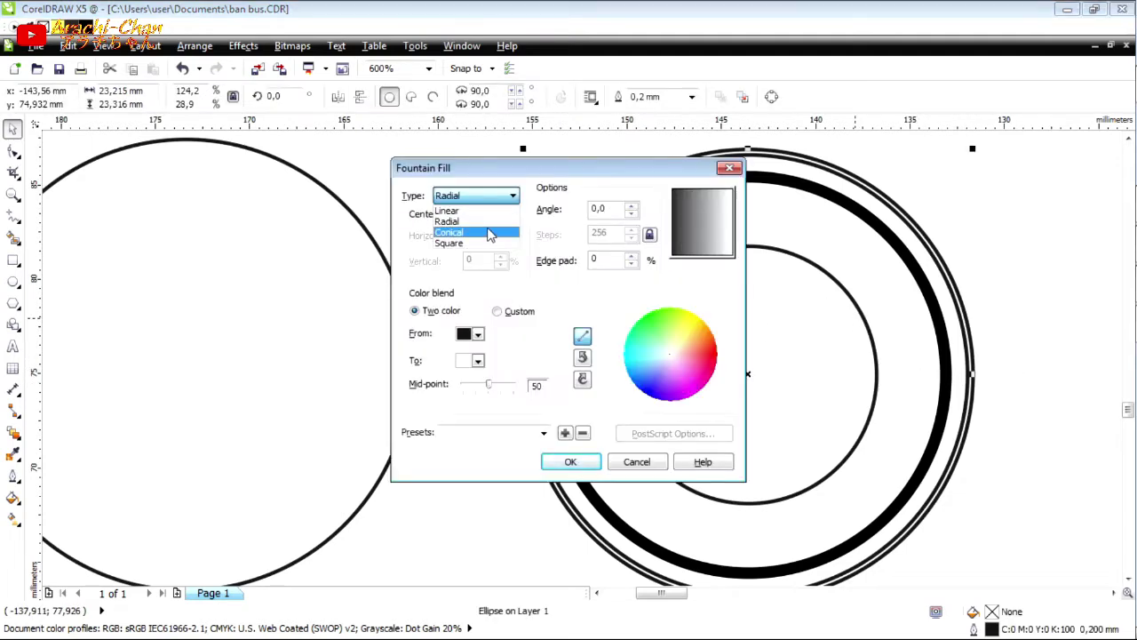
{"action": "left_click", "coordinate": [457, 219]}
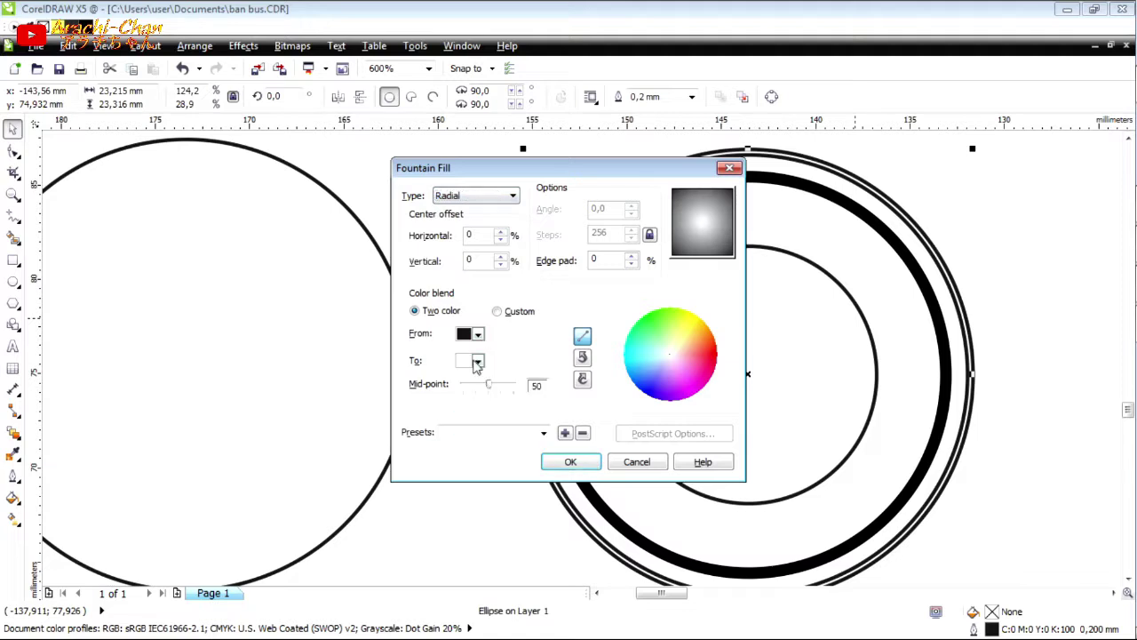
- Set the gradient's end colour to 90% Black from the RGB palette
{"action": "left_click", "coordinate": [478, 360]}
{"action": "left_click", "coordinate": [513, 490]}
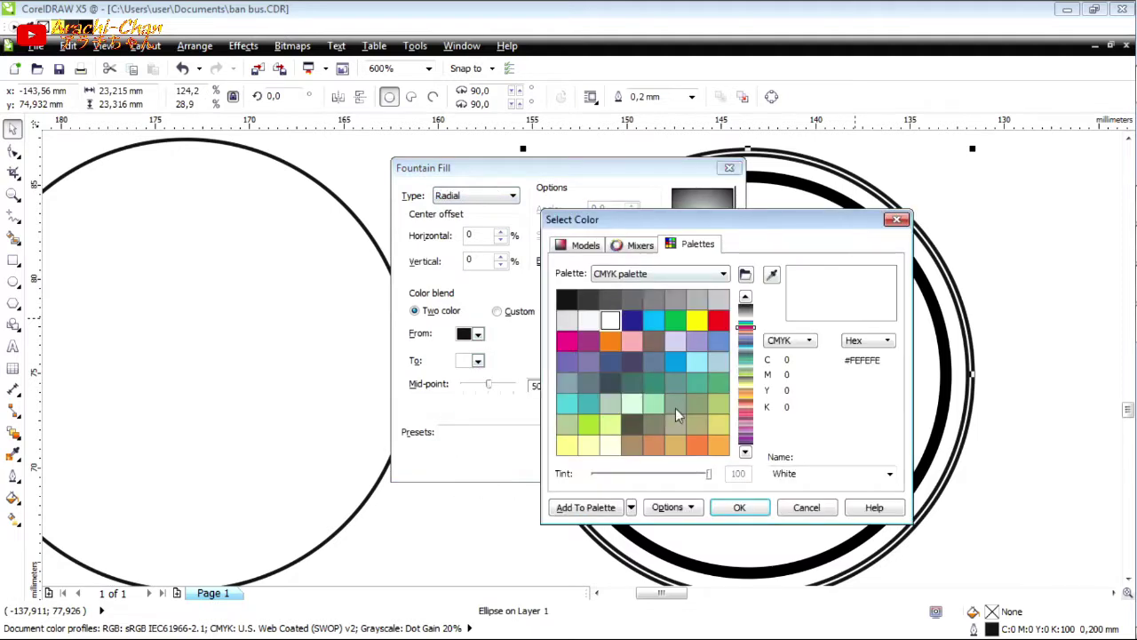
{"action": "left_click", "coordinate": [725, 275]}
{"action": "left_click", "coordinate": [542, 413]}
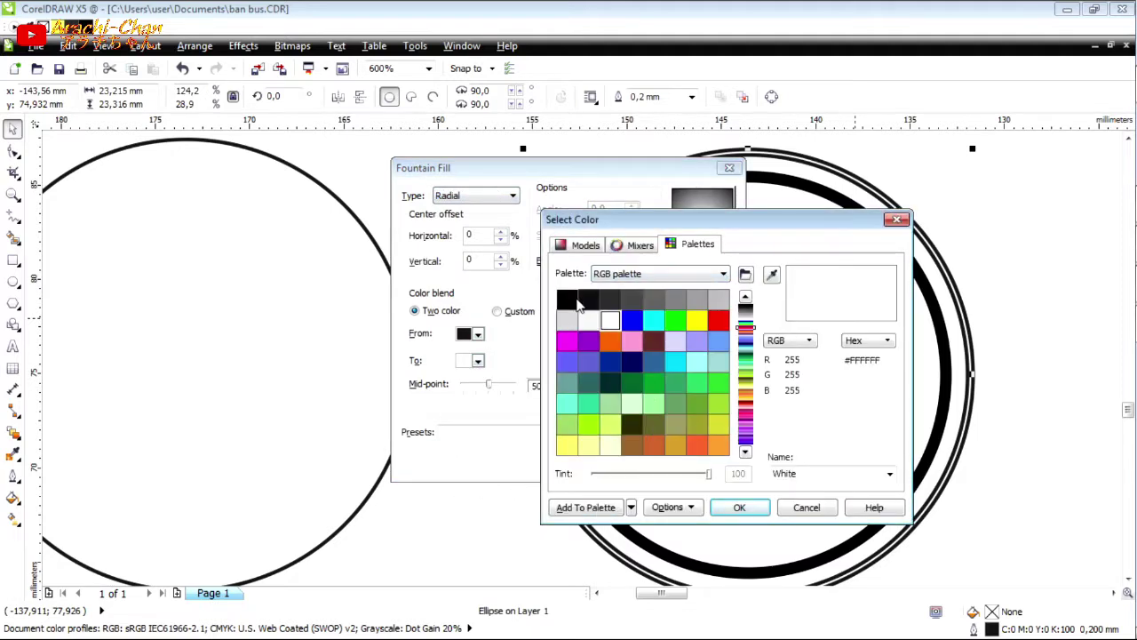
{"action": "left_click", "coordinate": [586, 302]}
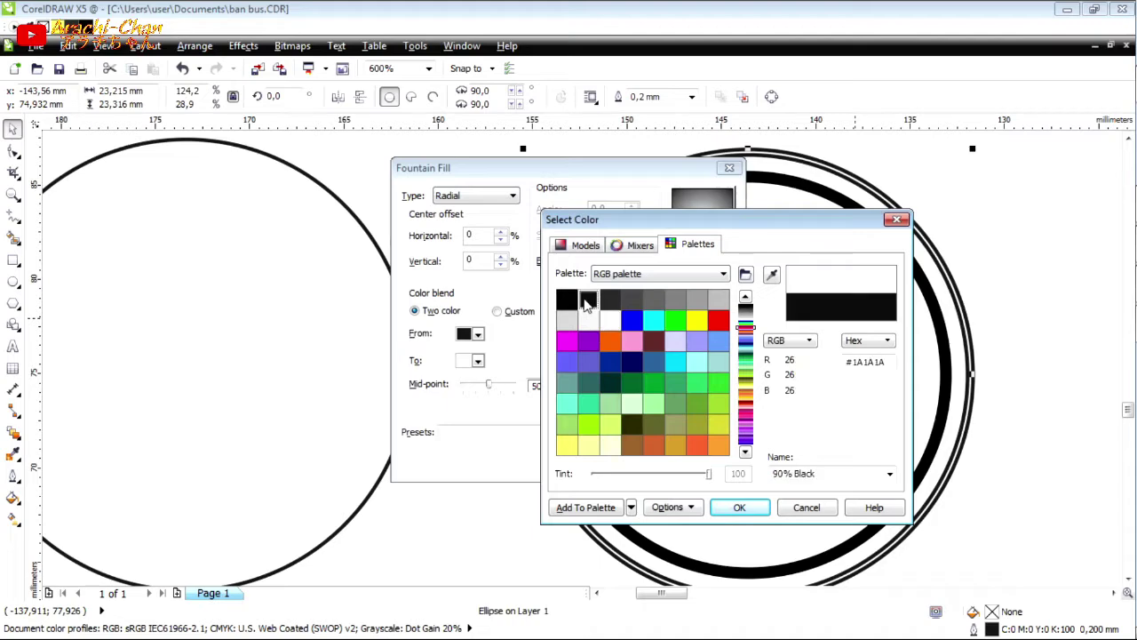
{"action": "left_click", "coordinate": [736, 507]}
- Set the gradient's start colour to a dark grey from the RGB palette
{"action": "left_click", "coordinate": [478, 334]}
{"action": "left_click", "coordinate": [511, 463]}
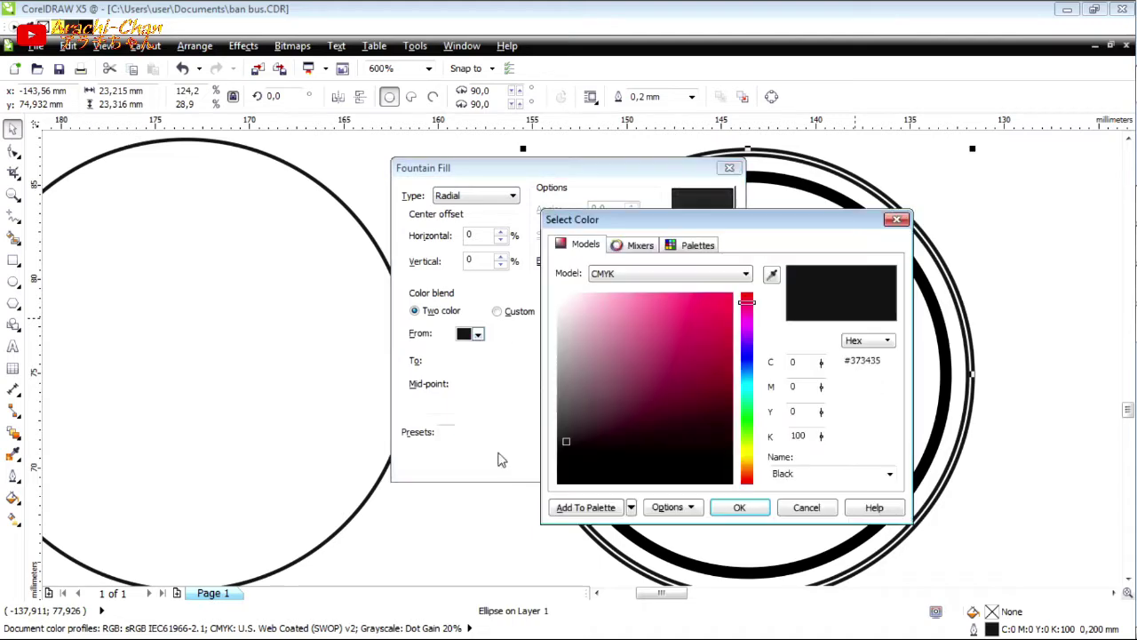
{"action": "left_click", "coordinate": [698, 244]}
{"action": "left_click", "coordinate": [643, 311]}
{"action": "left_click", "coordinate": [716, 507]}
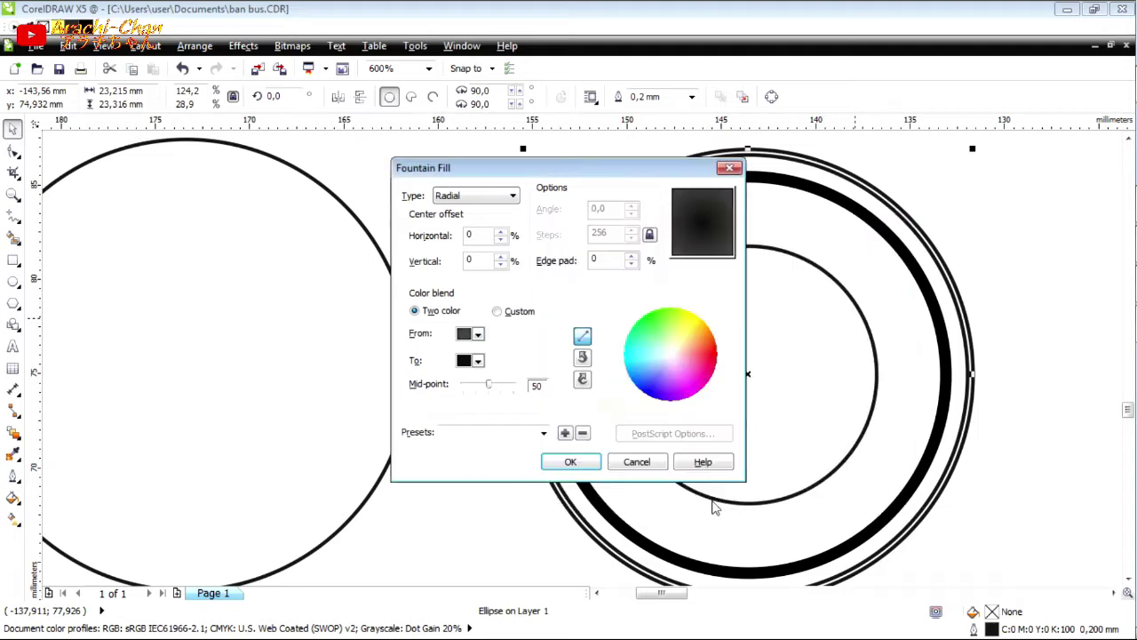
- Set the gradient's end colour to the dark grey sampled from the start colour swatch
{"action": "left_click", "coordinate": [478, 361]}
{"action": "left_click", "coordinate": [464, 485]}
{"action": "left_click", "coordinate": [464, 337]}
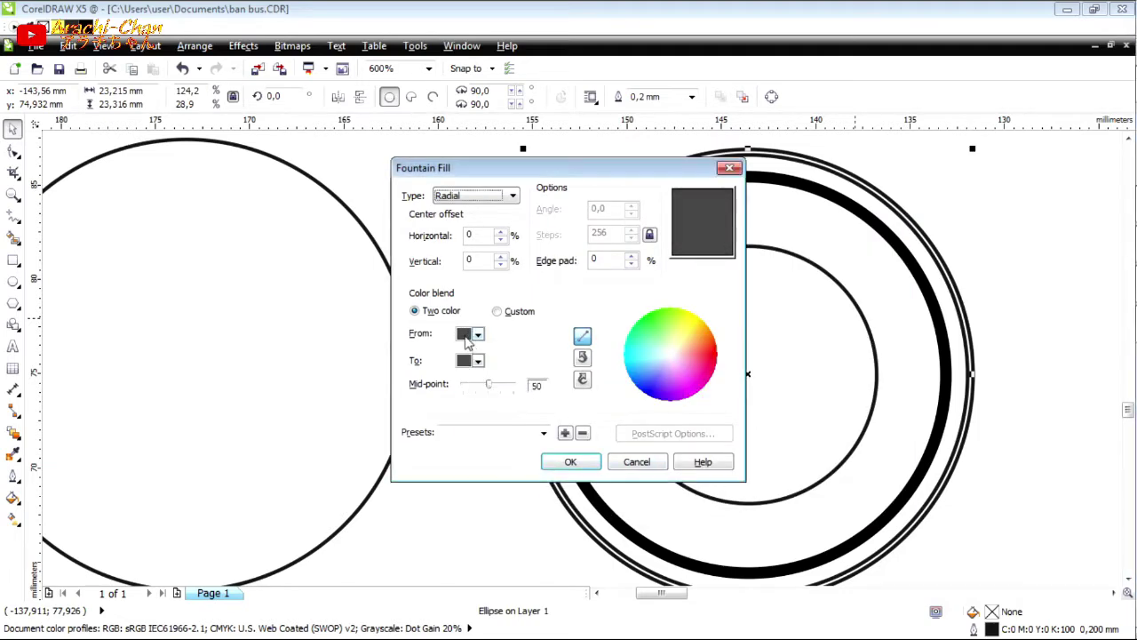
- Set the gradient's start colour to 90% Black from the RGB palette and apply the radial fill
{"action": "left_click", "coordinate": [478, 334]}
{"action": "left_click", "coordinate": [465, 460]}
{"action": "left_click", "coordinate": [486, 336]}
{"action": "left_click", "coordinate": [479, 335]}
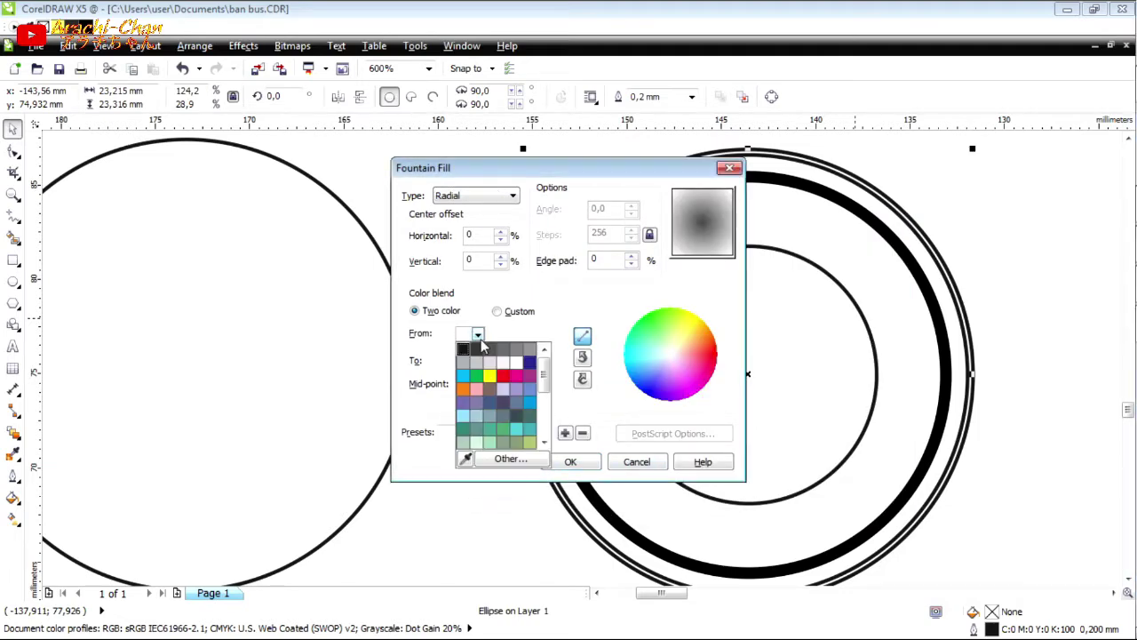
{"action": "left_click", "coordinate": [508, 460]}
{"action": "left_click", "coordinate": [688, 243]}
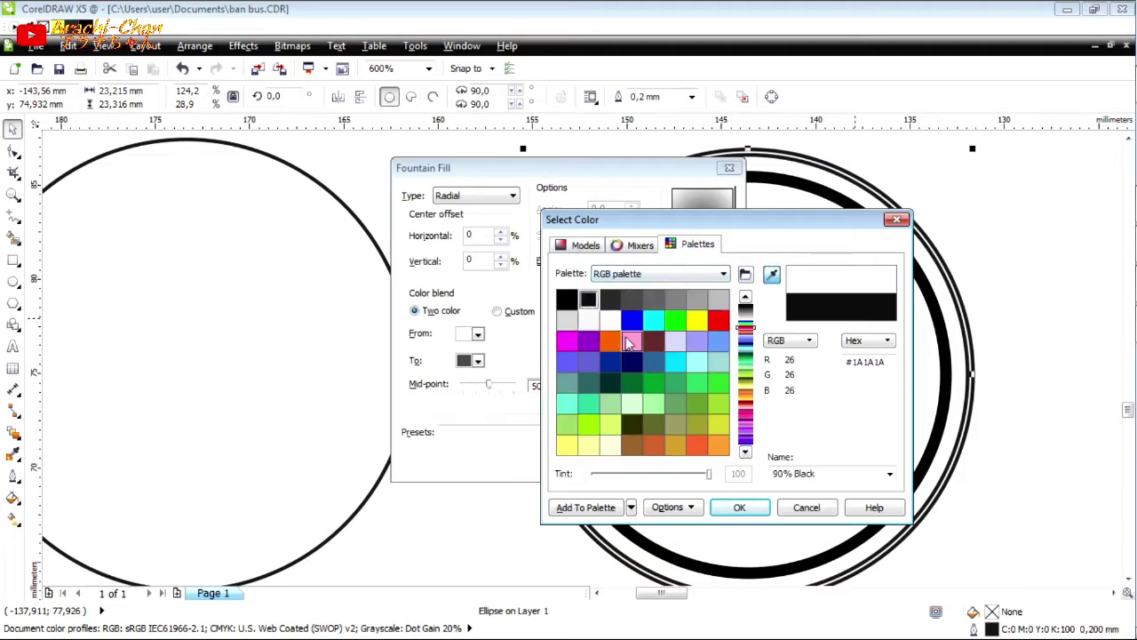
{"action": "left_click", "coordinate": [734, 506]}
{"action": "left_click", "coordinate": [571, 461]}
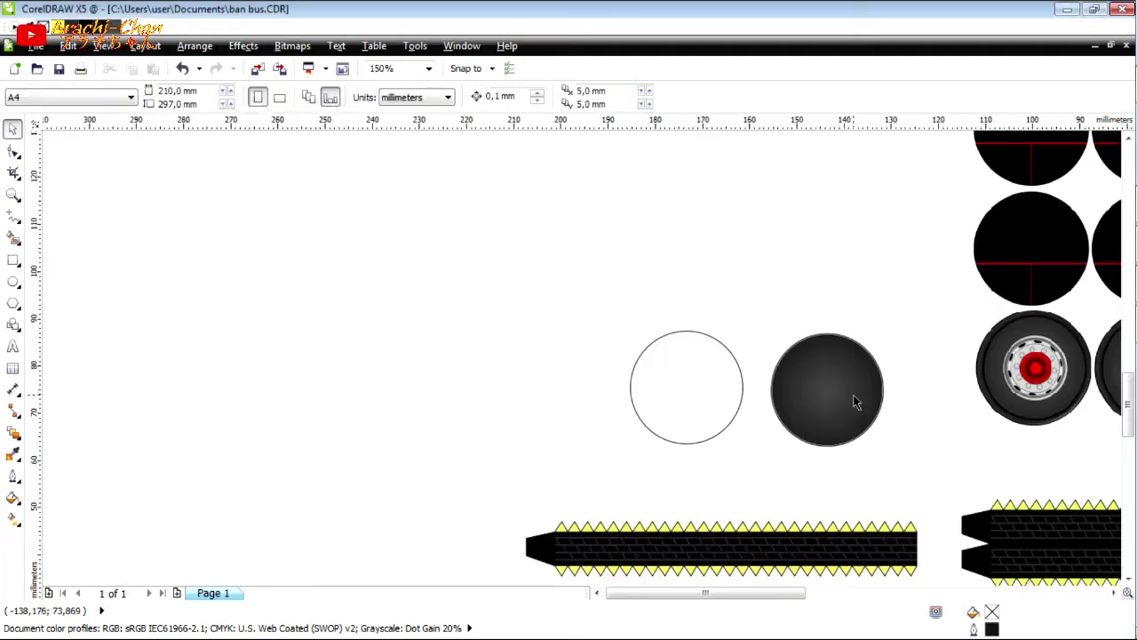
- Remove the gradient-filled circle's outline and place it behind the black ring and the inner circle
{"action": "scroll", "coordinate": [853, 395], "scroll_direction": "up", "scroll_amount": 3}
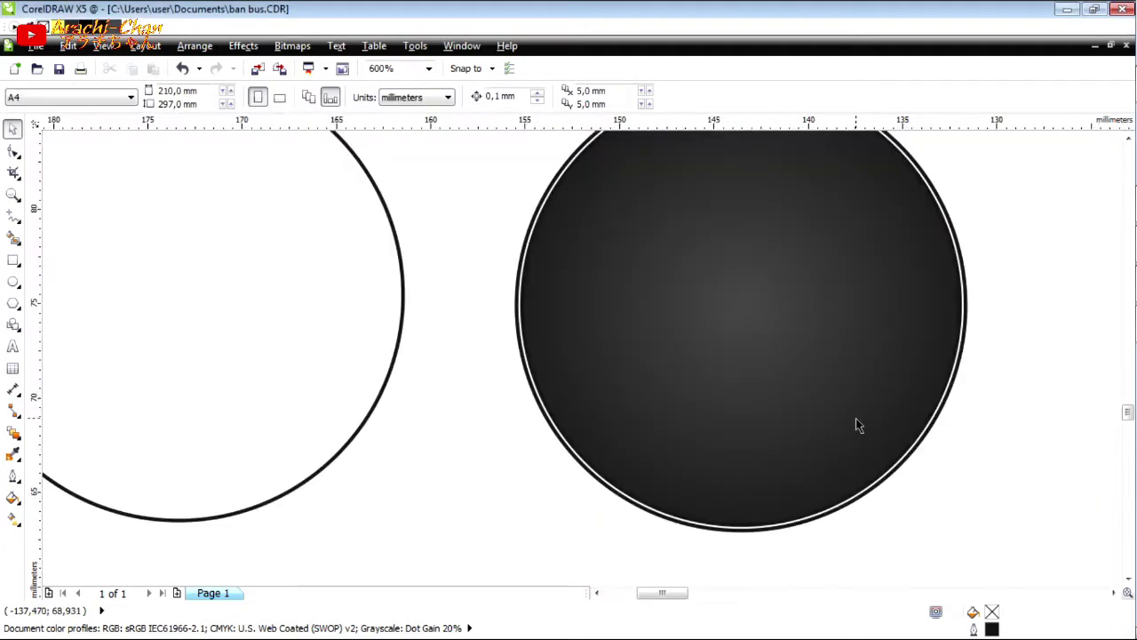
{"action": "scroll", "coordinate": [856, 418], "scroll_direction": "down", "scroll_amount": 3}
{"action": "left_click", "coordinate": [885, 405]}
{"action": "scroll", "coordinate": [885, 405], "scroll_direction": "up", "scroll_amount": 2}
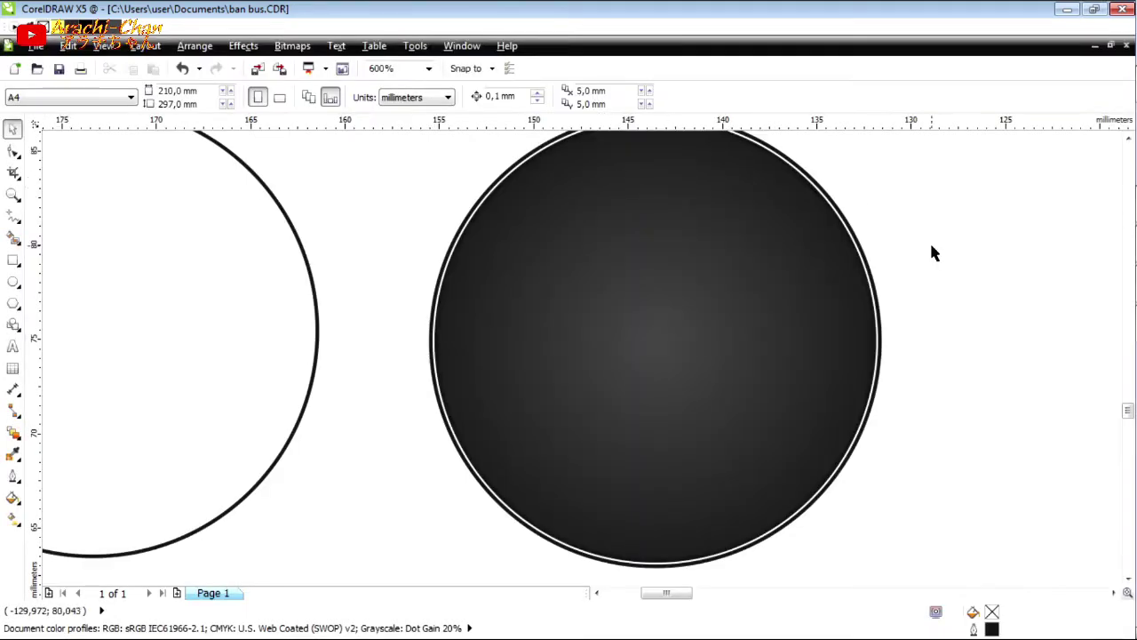
{"action": "left_click", "coordinate": [761, 279]}
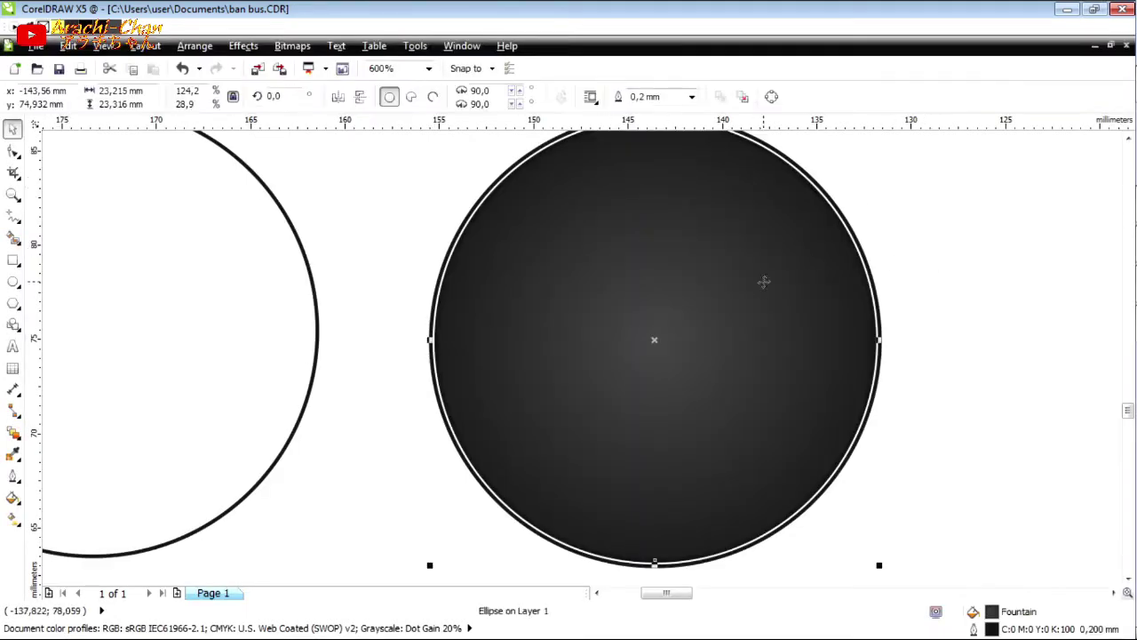
{"action": "left_click", "coordinate": [691, 96]}
{"action": "left_click", "coordinate": [653, 108]}
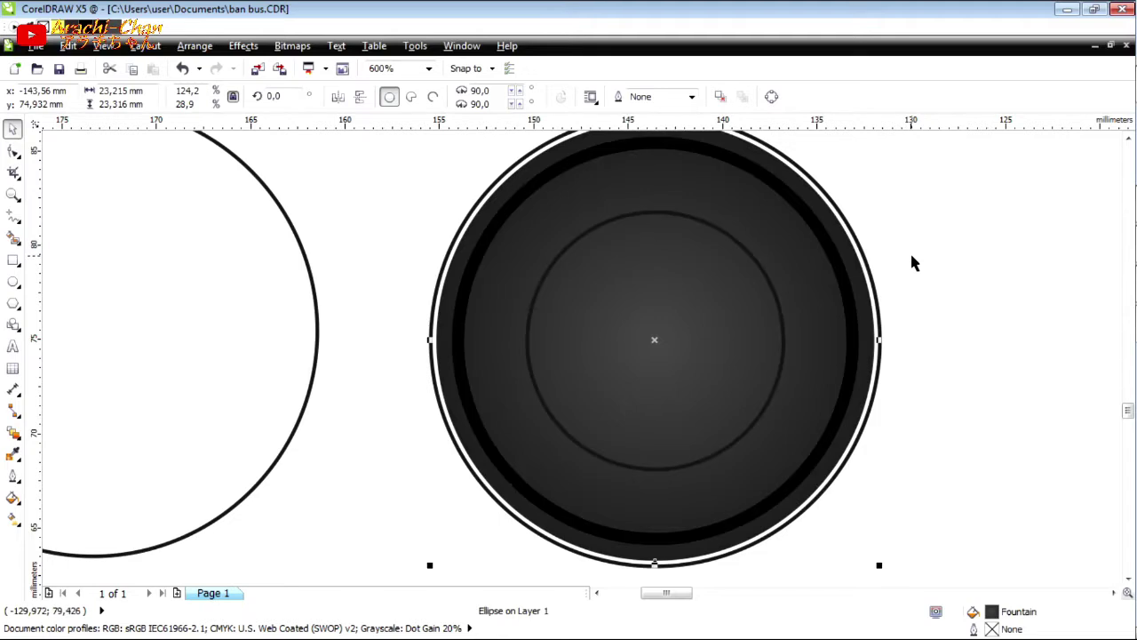
{"action": "left_click", "coordinate": [910, 253]}
- Give the innermost circle a 0.1 mm pure black outline with rounded corners
{"action": "left_click", "coordinate": [779, 313]}
{"action": "key", "text": "F12"}
{"action": "left_click", "coordinate": [476, 231]}
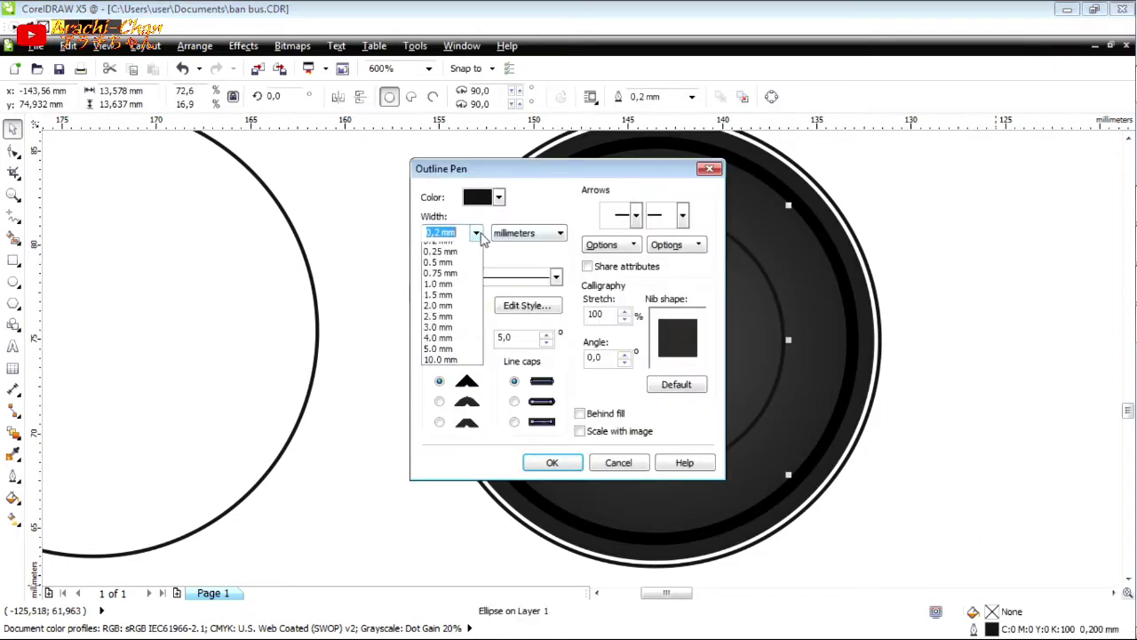
{"action": "left_click", "coordinate": [464, 272]}
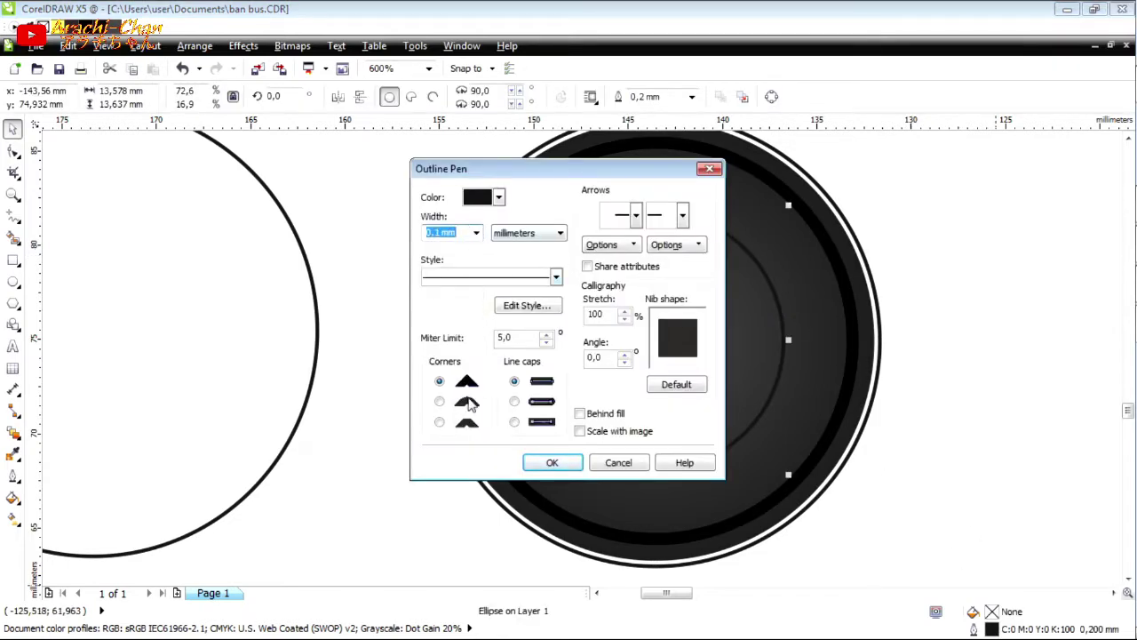
{"action": "left_click", "coordinate": [469, 403]}
{"action": "left_click", "coordinate": [498, 197]}
{"action": "left_click", "coordinate": [498, 197]}
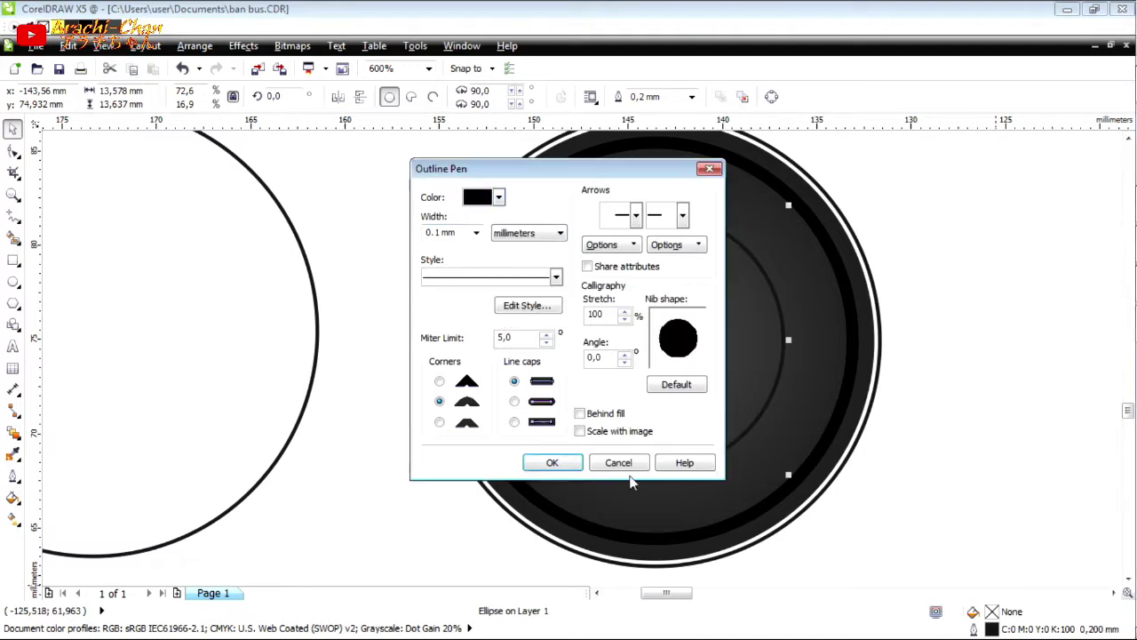
{"action": "left_click", "coordinate": [553, 463]}
{"action": "left_click", "coordinate": [914, 393]}
- Fill the outermost circle with solid dark grey #1A1A1A and place it behind the other circles
{"action": "left_click", "coordinate": [847, 405]}
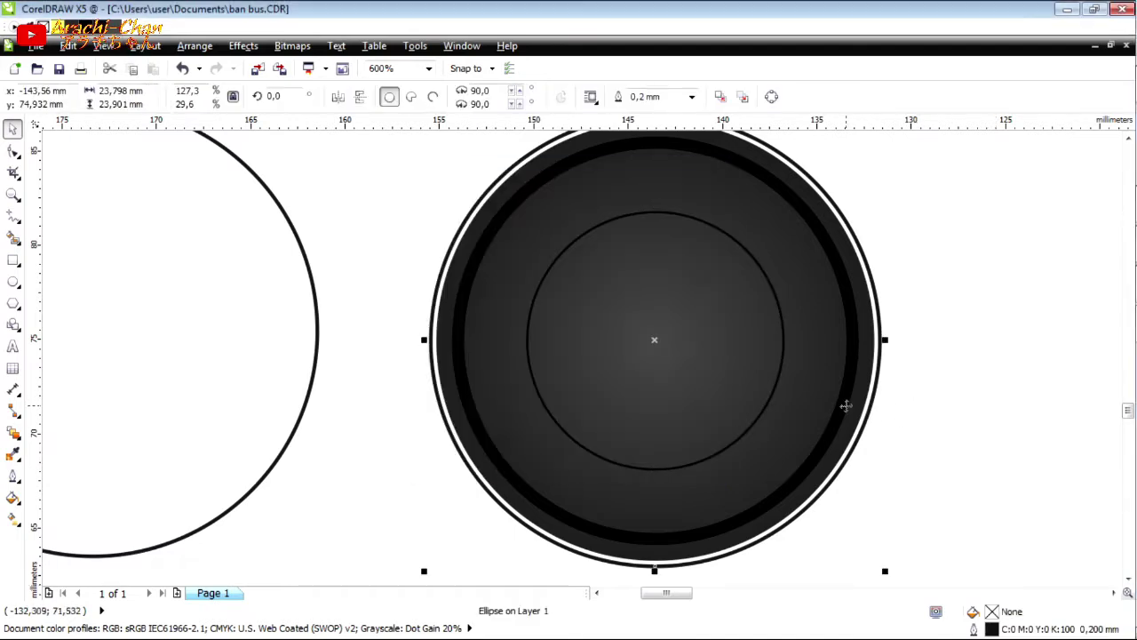
{"action": "scroll", "coordinate": [744, 416], "scroll_direction": "down", "scroll_amount": 1}
{"action": "scroll", "coordinate": [856, 388], "scroll_direction": "up", "scroll_amount": 1}
{"action": "left_click", "coordinate": [86, 27]}
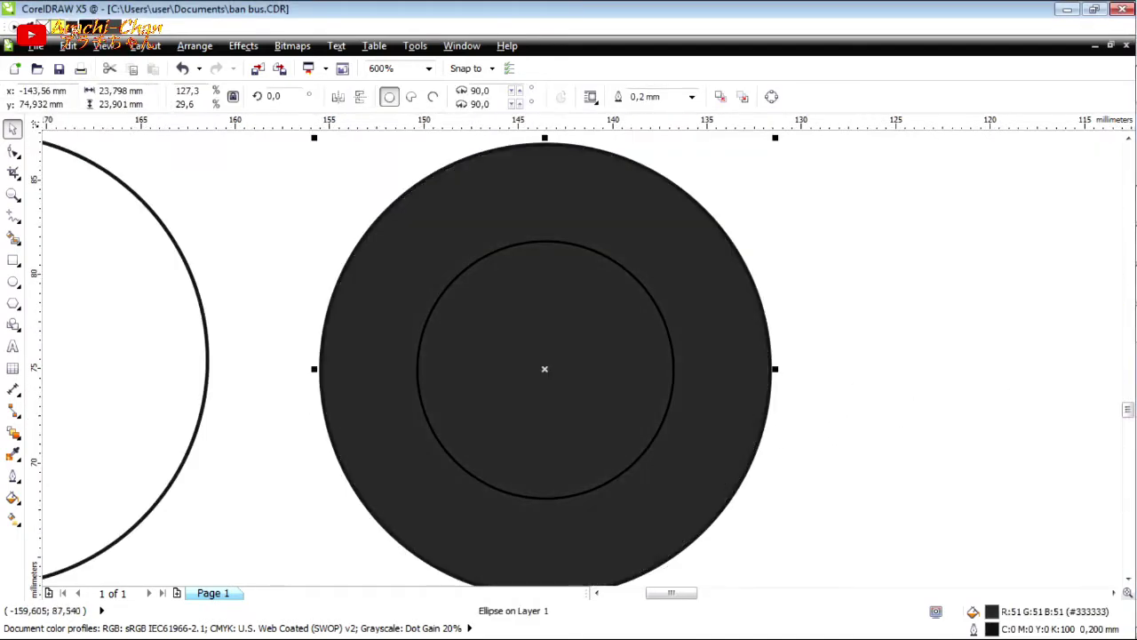
{"action": "left_click", "coordinate": [73, 27]}
{"action": "left_click", "coordinate": [114, 26]}
{"action": "left_click", "coordinate": [86, 26]}
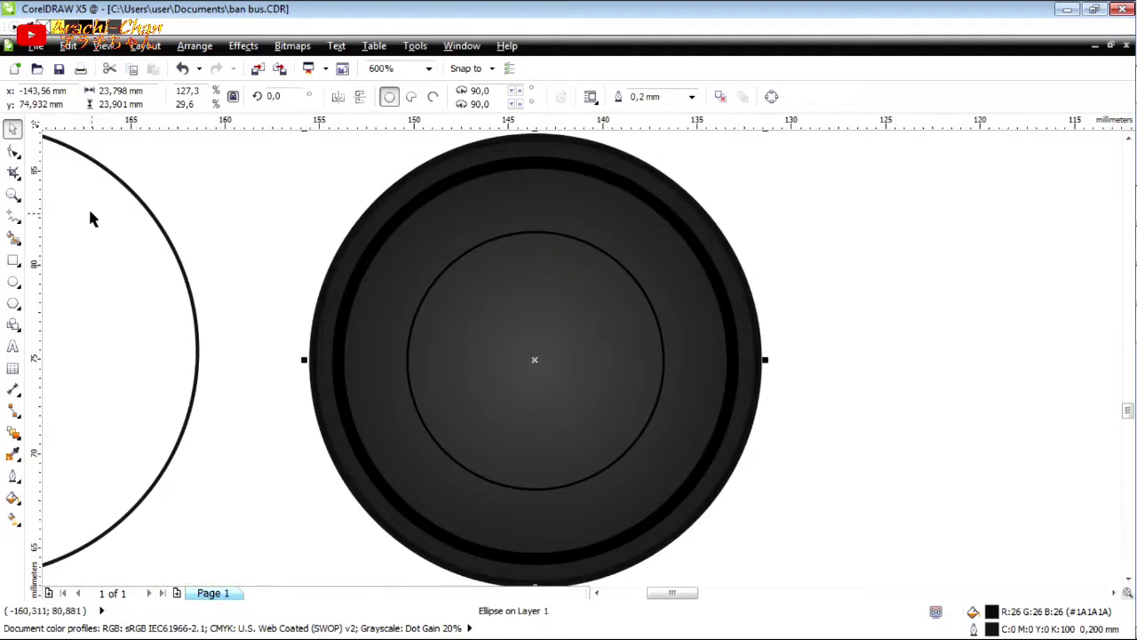
- Adjust the gradient-filled circle's radial fill to a 10% edge pad and a midpoint of 43
{"action": "left_click", "coordinate": [252, 188]}
{"action": "left_click", "coordinate": [330, 325]}
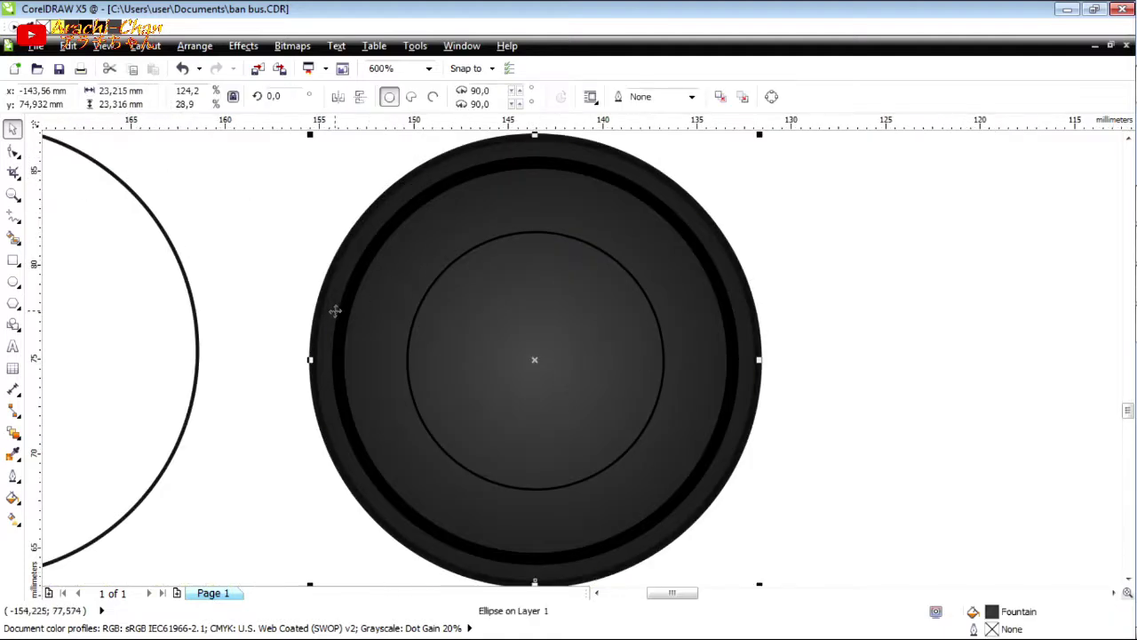
{"action": "key", "text": "g"}
{"action": "left_click_drag", "start_coordinate": [726, 359], "coordinate": [708, 361]}
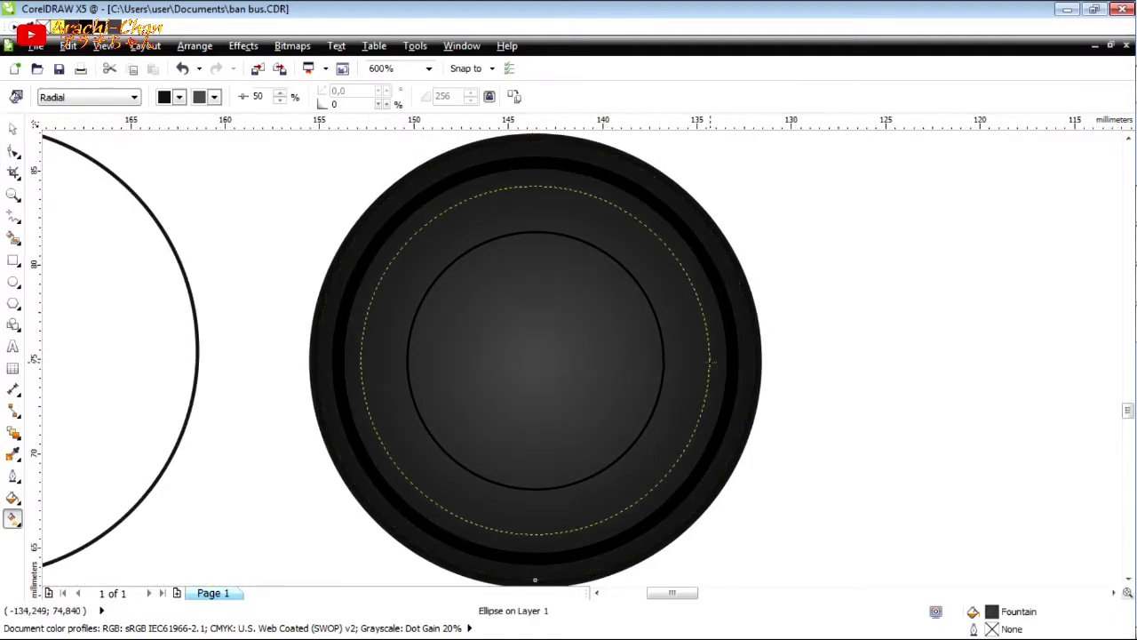
{"action": "mouse_move", "coordinate": [534, 360]}
{"action": "left_mouse_down"}
{"action": "mouse_move", "coordinate": [547, 360]}
{"action": "mouse_move", "coordinate": [536, 361]}
{"action": "left_mouse_up"}
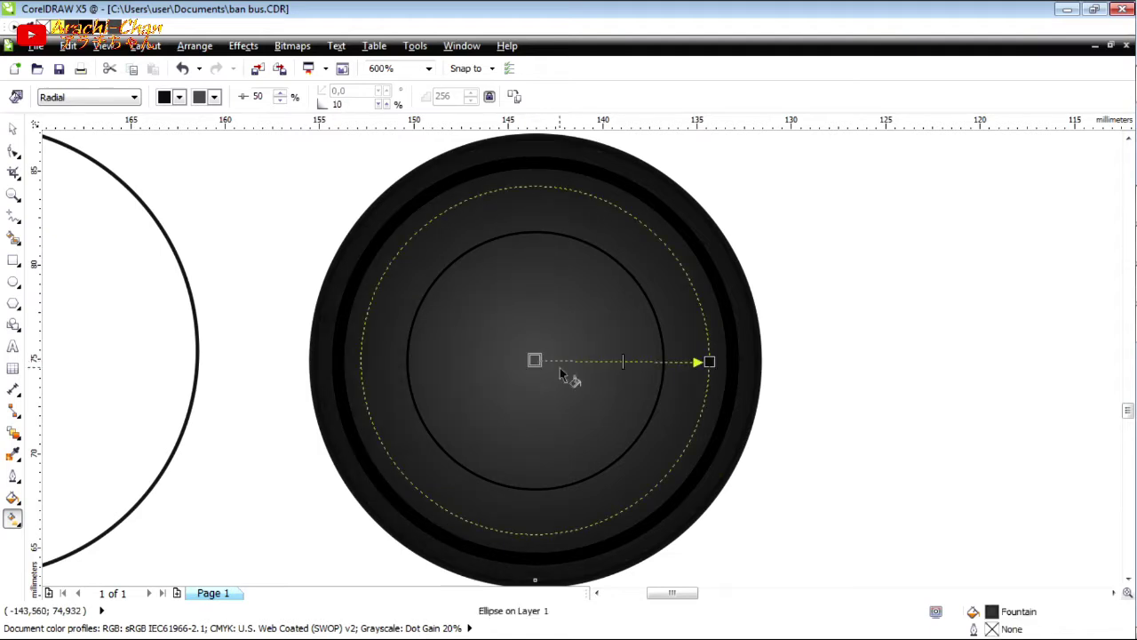
{"action": "left_click_drag", "start_coordinate": [709, 362], "coordinate": [636, 365]}
{"action": "left_click", "coordinate": [635, 363]}
{"action": "left_click", "coordinate": [12, 128]}
{"action": "key", "text": "Escape"}
- Try a darker grey from the RGB palette as the end colour of the tyre's radial fill
{"action": "scroll", "coordinate": [477, 270], "scroll_direction": "down", "scroll_amount": 1}
{"action": "scroll", "coordinate": [524, 276], "scroll_direction": "up", "scroll_amount": 1}
{"action": "left_click", "coordinate": [409, 331]}
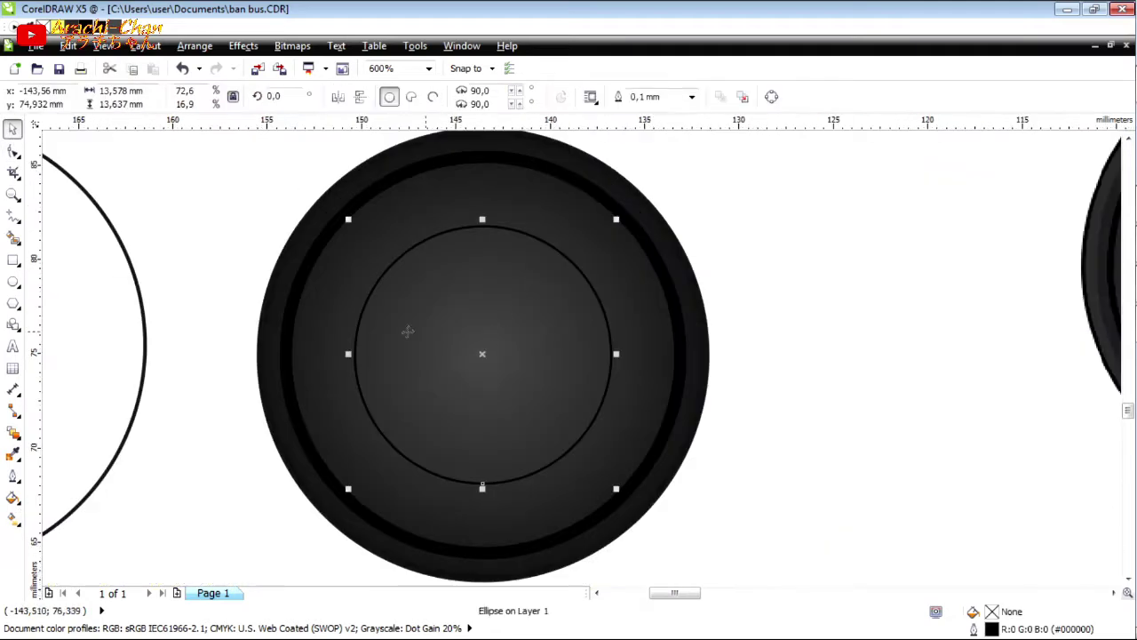
{"action": "left_click", "coordinate": [676, 265]}
{"action": "key", "text": "F11"}
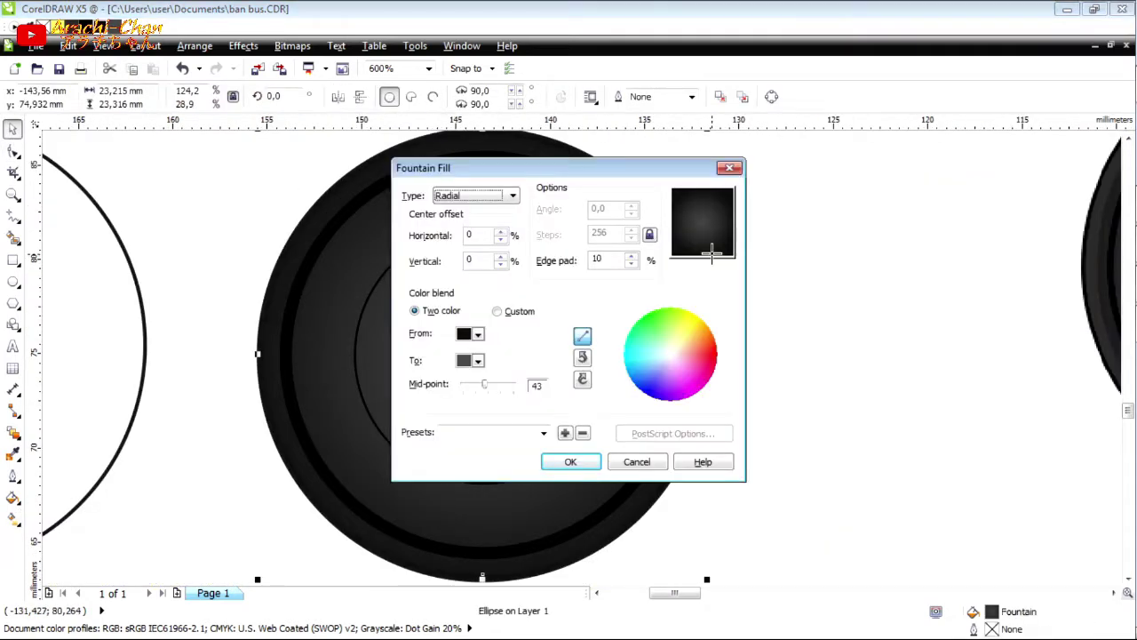
{"action": "left_click", "coordinate": [477, 361]}
{"action": "left_click", "coordinate": [510, 484]}
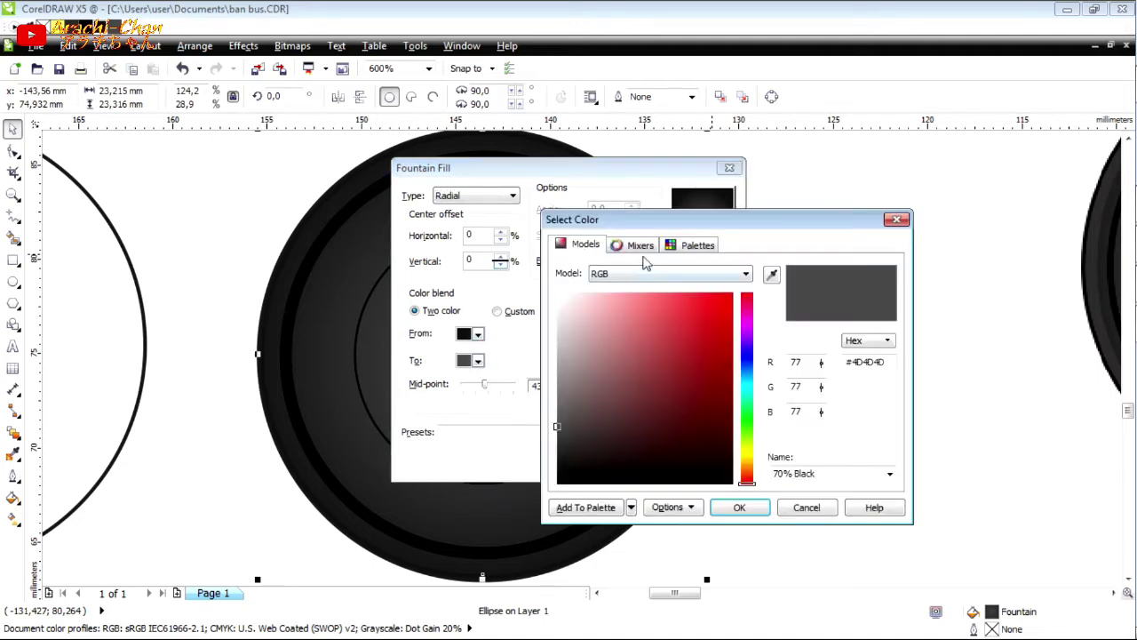
{"action": "left_click", "coordinate": [697, 243]}
{"action": "left_click", "coordinate": [609, 300]}
{"action": "left_click", "coordinate": [740, 507]}
{"action": "left_click", "coordinate": [574, 459]}
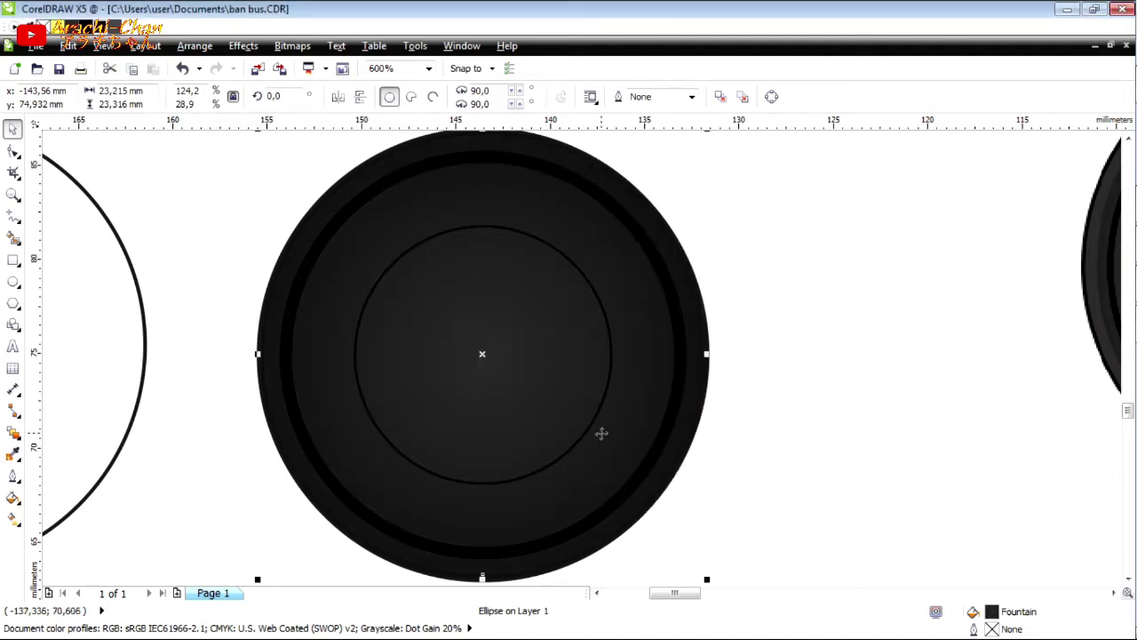
- Set the radial fill's end colour to the next lighter grey after 70% Black in the RGB palette
{"action": "key", "text": "F11"}
{"action": "left_click", "coordinate": [477, 360]}
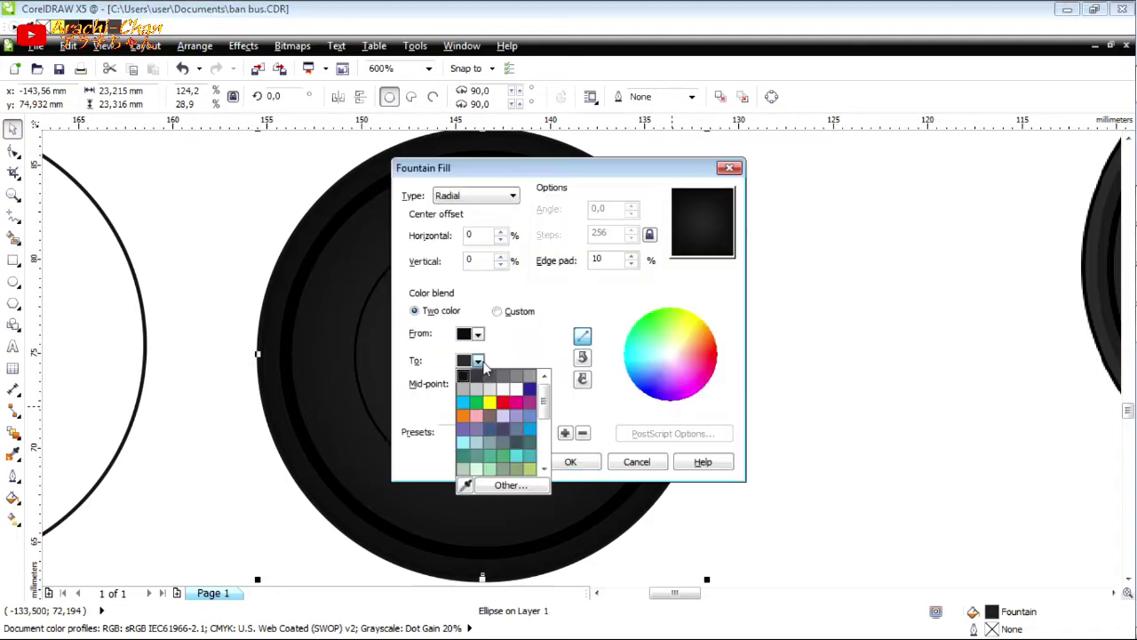
{"action": "left_click", "coordinate": [506, 484]}
{"action": "left_click", "coordinate": [653, 299]}
{"action": "left_click", "coordinate": [632, 299]}
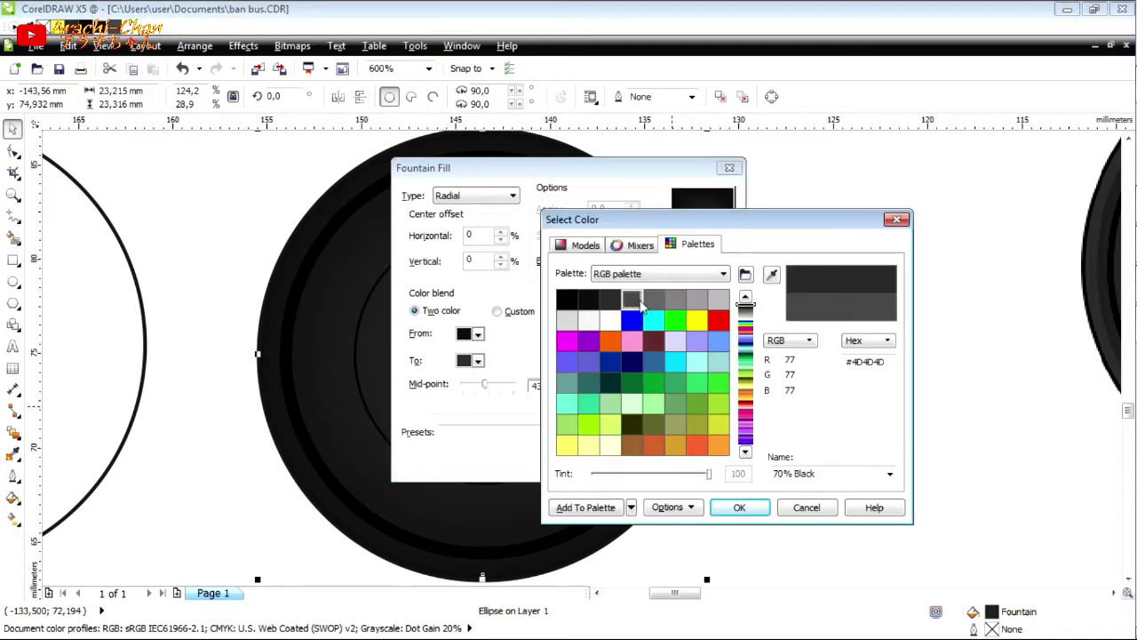
{"action": "left_click", "coordinate": [653, 299]}
{"action": "left_click", "coordinate": [739, 506]}
{"action": "left_click", "coordinate": [580, 465]}
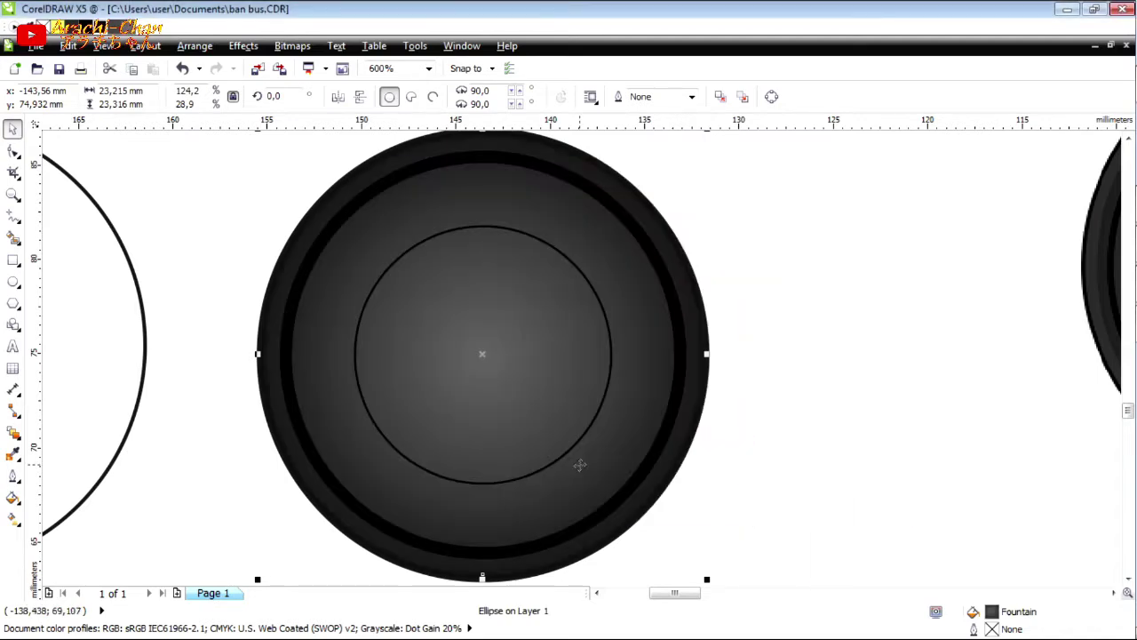
{"action": "scroll", "coordinate": [682, 406], "scroll_direction": "down", "scroll_amount": 2}
{"action": "left_click", "coordinate": [752, 409]}
- Apply a uniform transparency to the black ring near the tyre's edge
{"action": "left_click", "coordinate": [678, 326]}
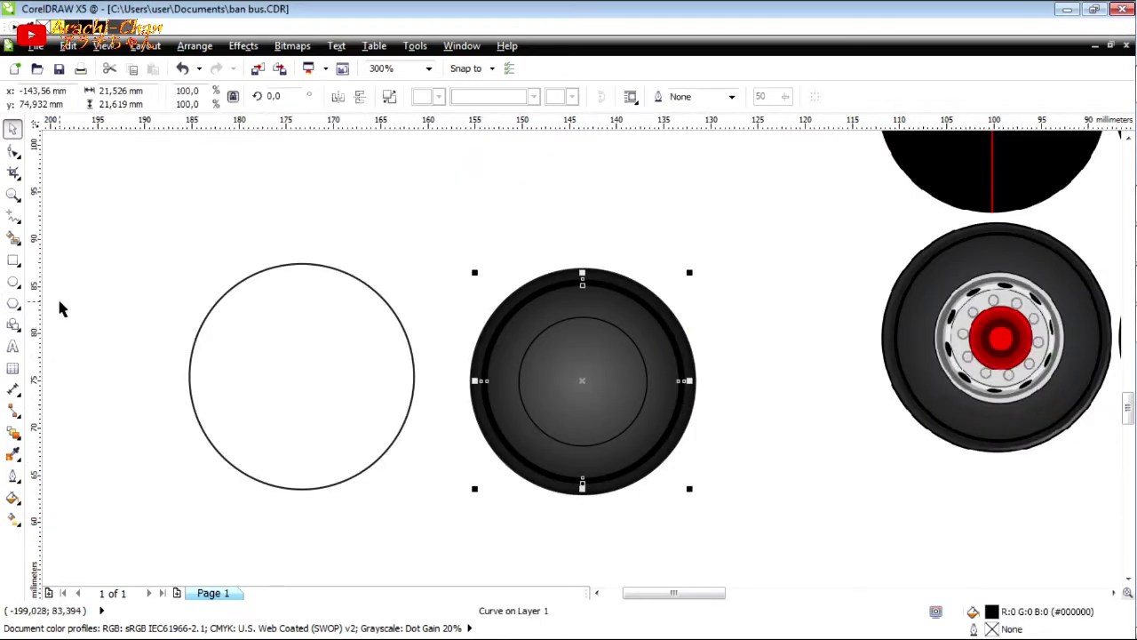
{"action": "left_click", "coordinate": [14, 436]}
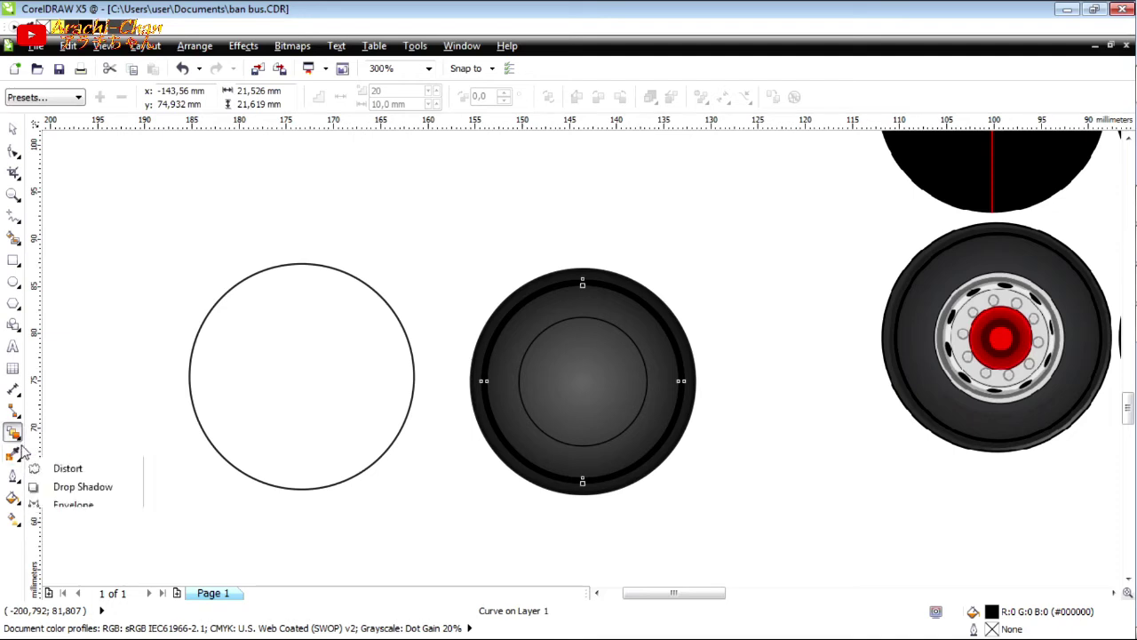
{"action": "mouse_move", "coordinate": [35, 458]}
{"action": "mouse_move", "coordinate": [14, 432]}
{"action": "left_click", "coordinate": [76, 539]}
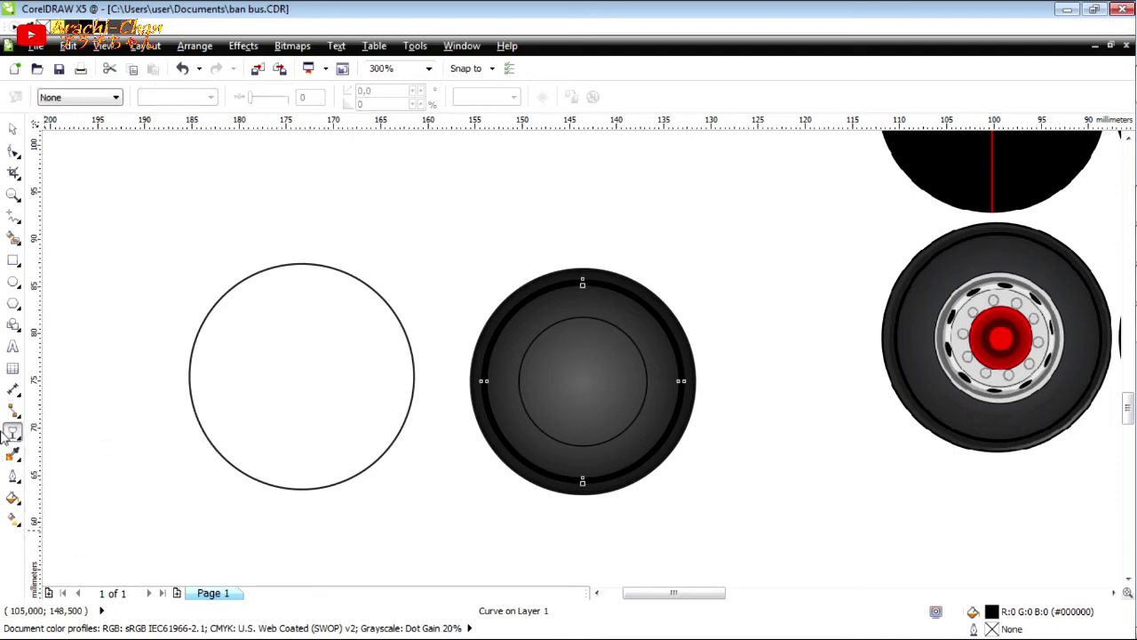
{"action": "left_click", "coordinate": [79, 104]}
{"action": "left_click", "coordinate": [77, 128]}
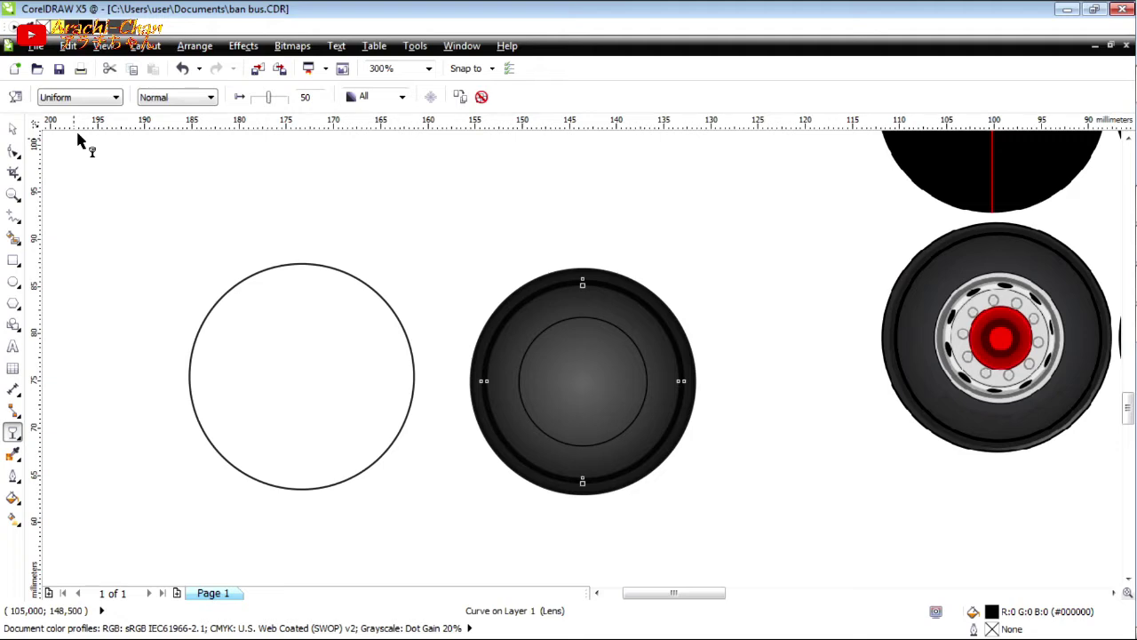
{"action": "left_click", "coordinate": [743, 344]}
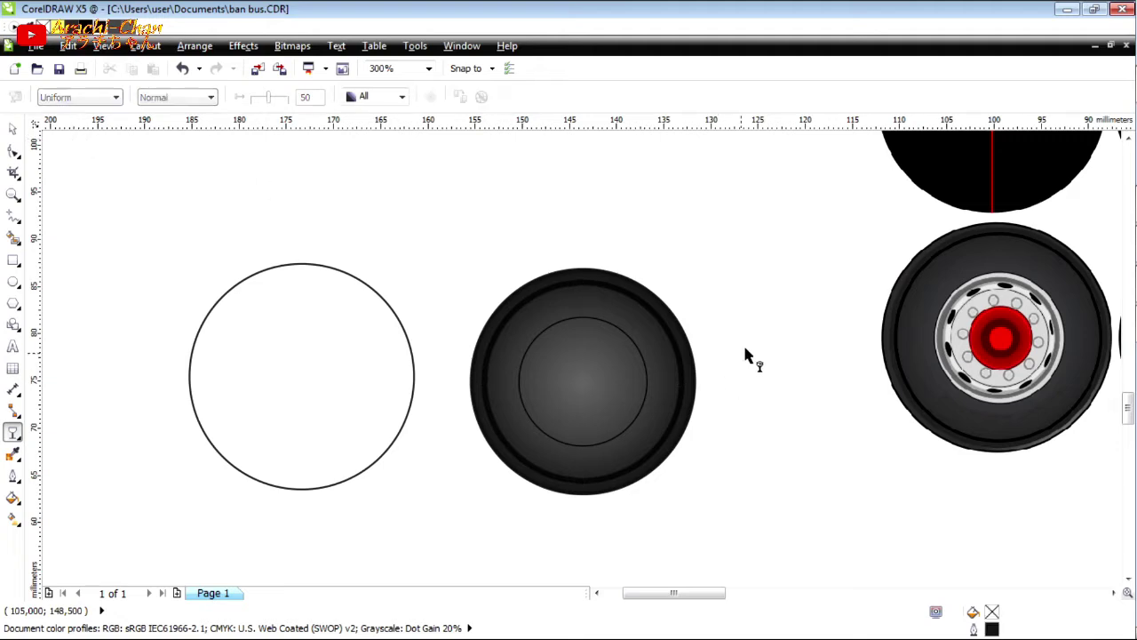
- Set the black ring's uniform transparency to 80
{"action": "left_click", "coordinate": [12, 130]}
{"action": "left_click", "coordinate": [588, 287]}
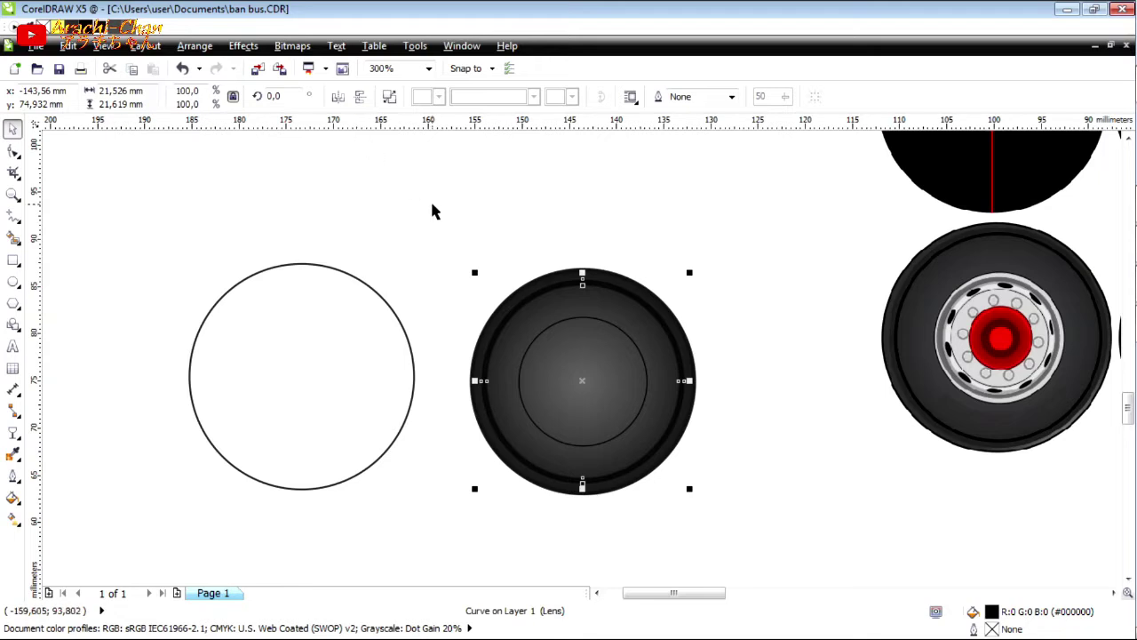
{"action": "left_click", "coordinate": [14, 432]}
{"action": "left_click", "coordinate": [324, 100]}
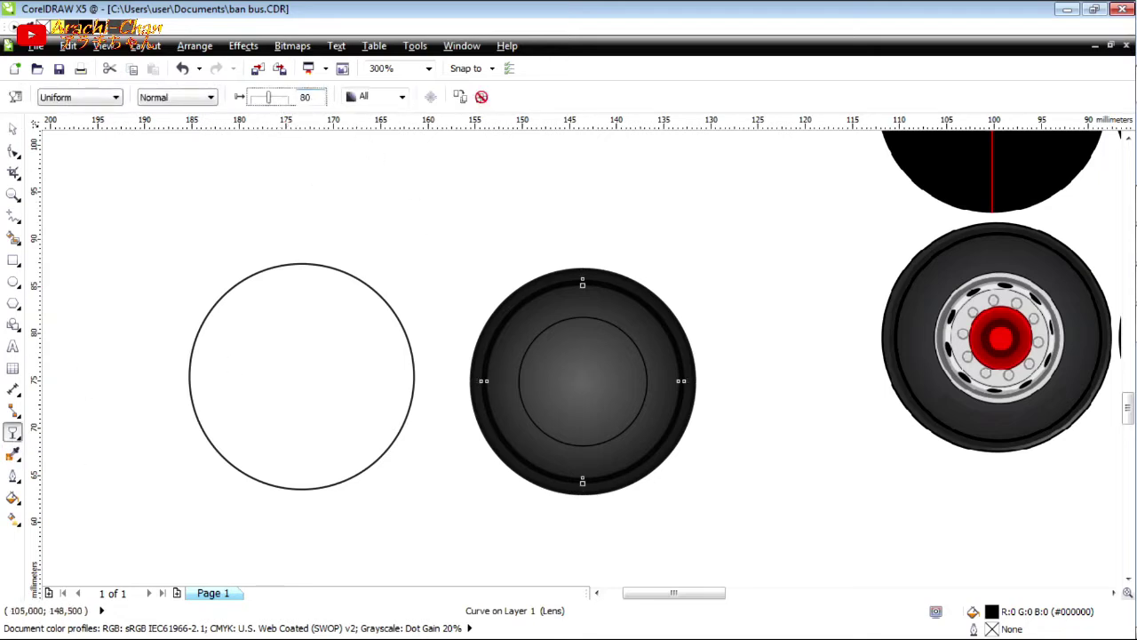
{"action": "type", "text": "80"}
{"action": "key", "text": "Return"}
{"action": "scroll", "coordinate": [643, 340], "scroll_direction": "up", "scroll_amount": 2}
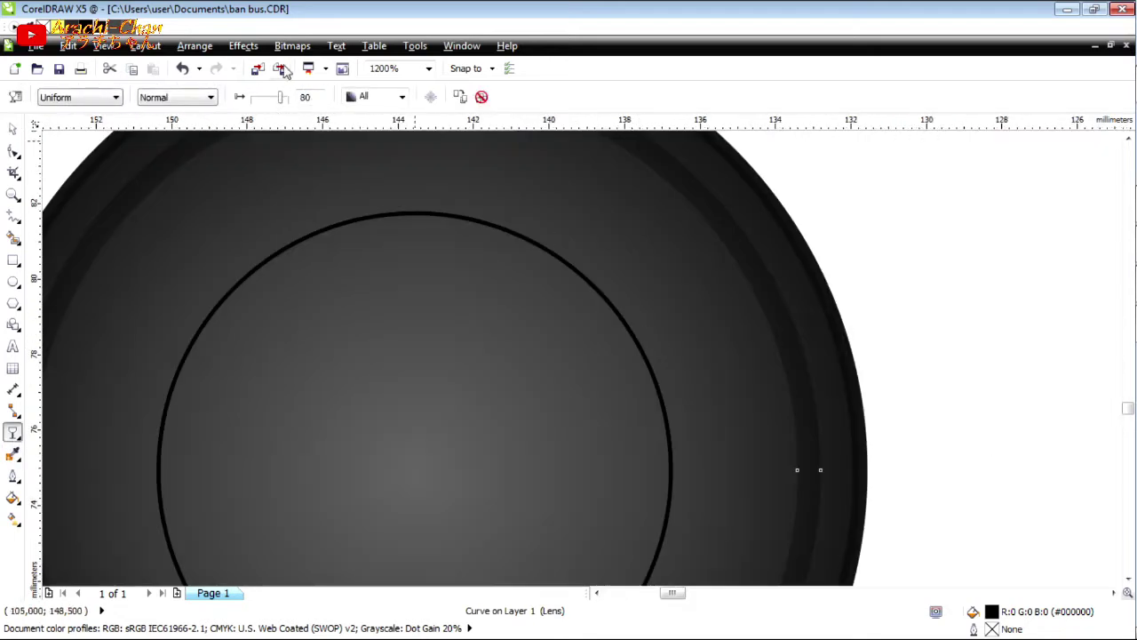
- Set the black ring's uniform transparency to 60 and deselect the ring
{"action": "left_click", "coordinate": [277, 100]}
{"action": "type", "text": "60"}
{"action": "key", "text": "Return"}
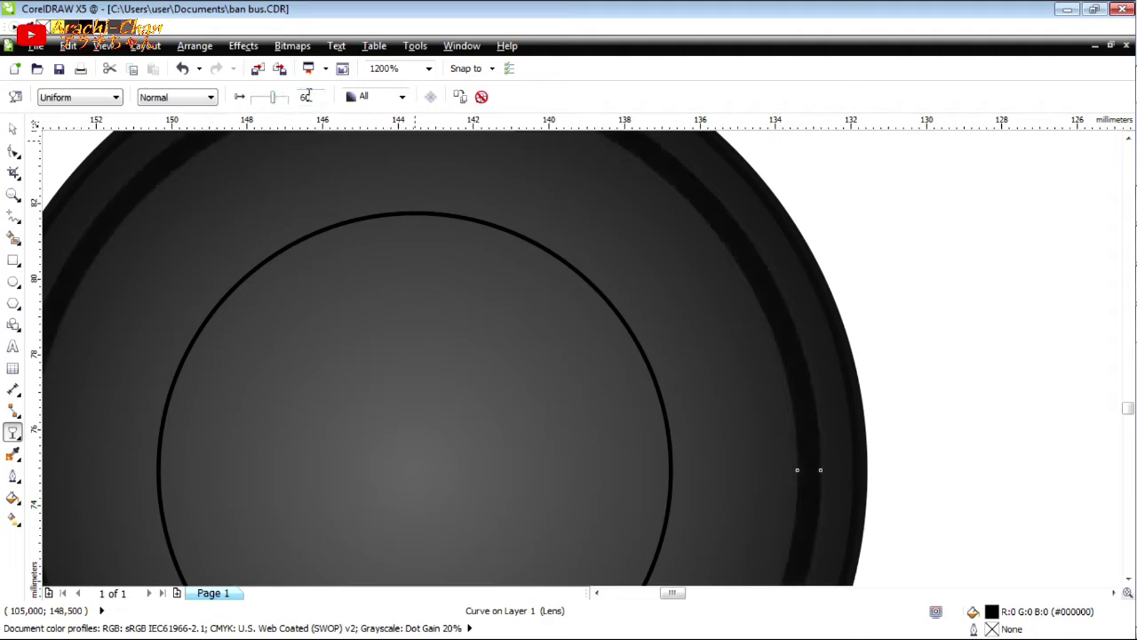
{"action": "left_click", "coordinate": [279, 101]}
{"action": "key", "text": "Return"}
{"action": "left_click", "coordinate": [12, 128]}
{"action": "left_click", "coordinate": [978, 306]}
- Move the empty outlined circle onto the yellow wheel arch of the bus template, beside the High Deck lettering
{"action": "scroll", "coordinate": [897, 355], "scroll_direction": "down", "scroll_amount": 2}
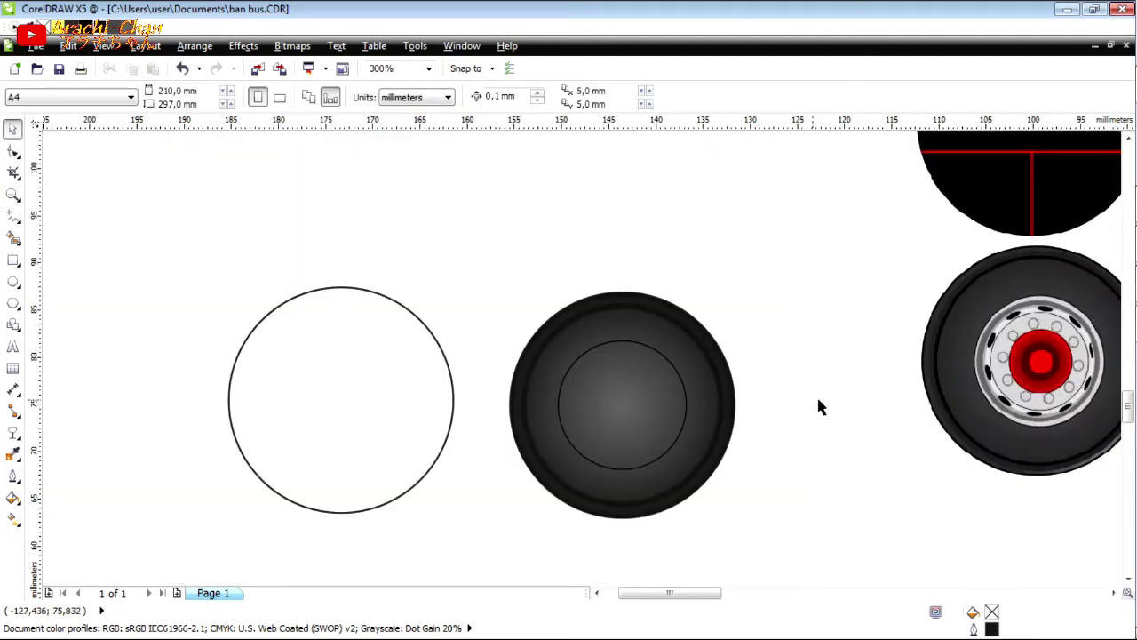
{"action": "scroll", "coordinate": [862, 380], "scroll_direction": "up", "scroll_amount": 2}
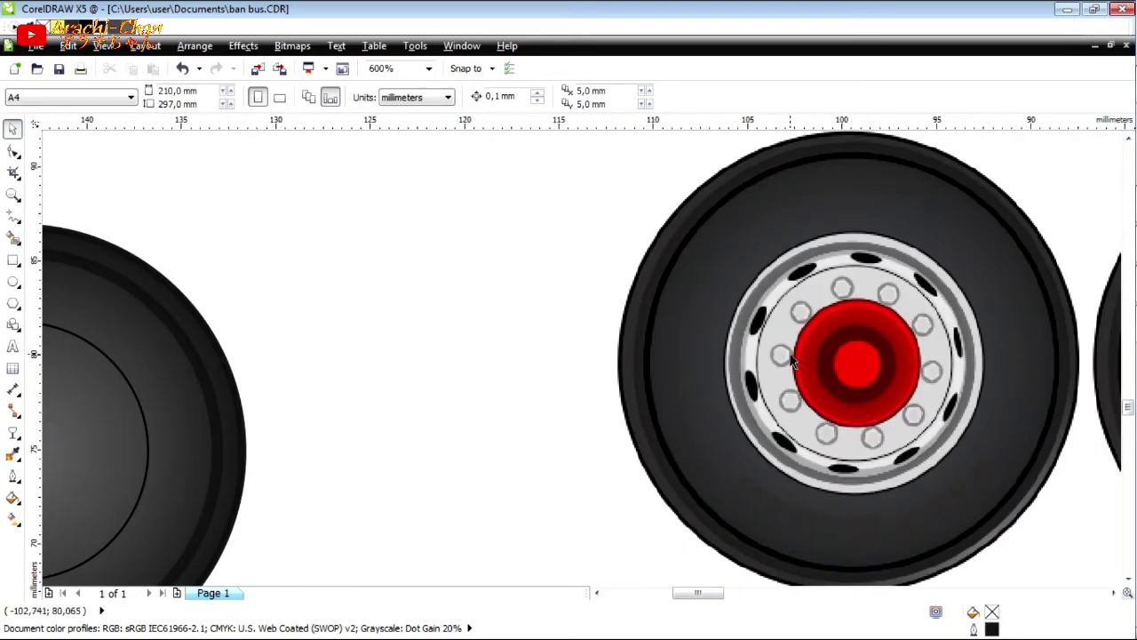
{"action": "scroll", "coordinate": [790, 357], "scroll_direction": "down", "scroll_amount": 1}
{"action": "scroll", "coordinate": [393, 435], "scroll_direction": "up", "scroll_amount": 1}
{"action": "scroll", "coordinate": [419, 419], "scroll_direction": "down", "scroll_amount": 2}
{"action": "scroll", "coordinate": [430, 495], "scroll_direction": "up", "scroll_amount": 1}
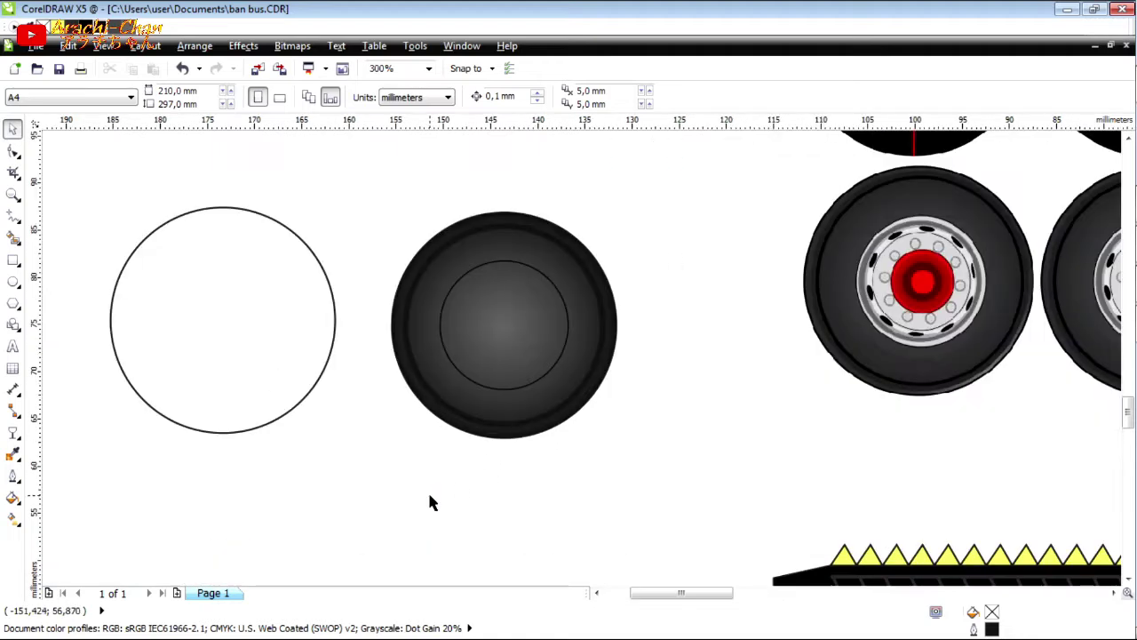
{"action": "left_click", "coordinate": [233, 433]}
{"action": "scroll", "coordinate": [265, 440], "scroll_direction": "down", "scroll_amount": 2}
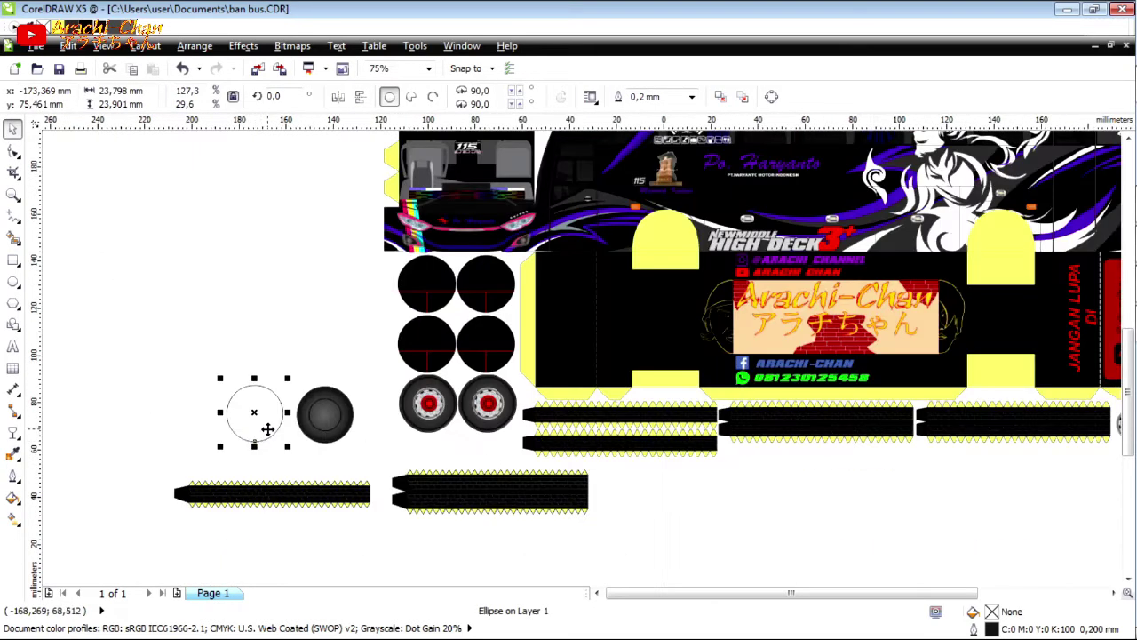
{"action": "left_click_drag", "start_coordinate": [267, 429], "coordinate": [680, 267]}
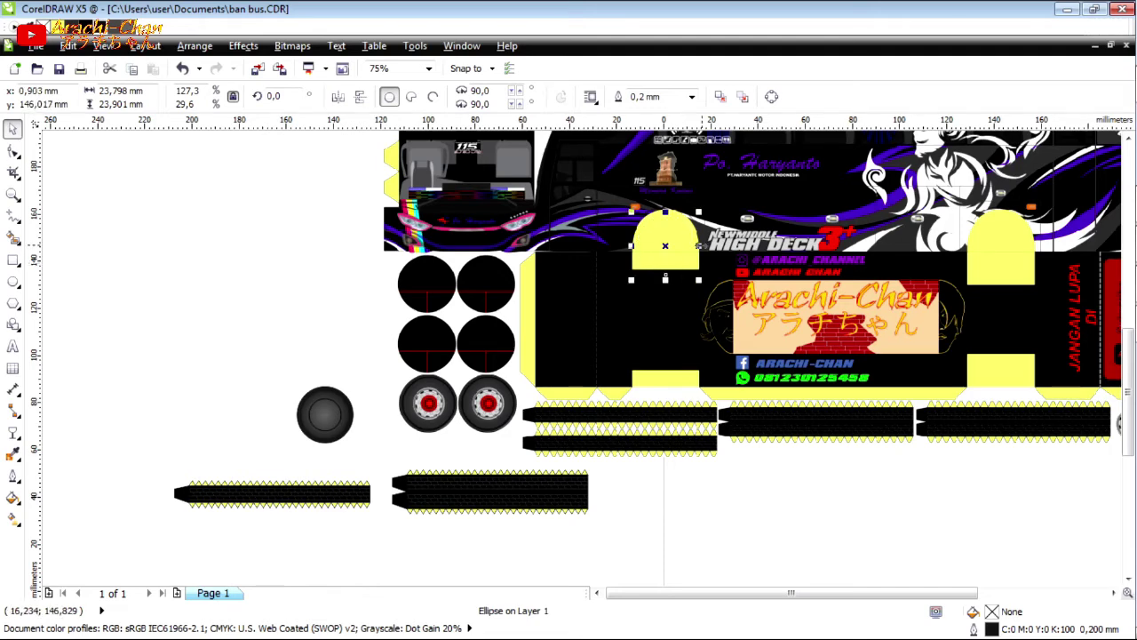
- Nudge the outlined circle up about 1.9 mm within the yellow wheel arch
{"action": "scroll", "coordinate": [704, 227], "scroll_direction": "up", "scroll_amount": 3}
{"action": "scroll", "coordinate": [729, 282], "scroll_direction": "down", "scroll_amount": 1}
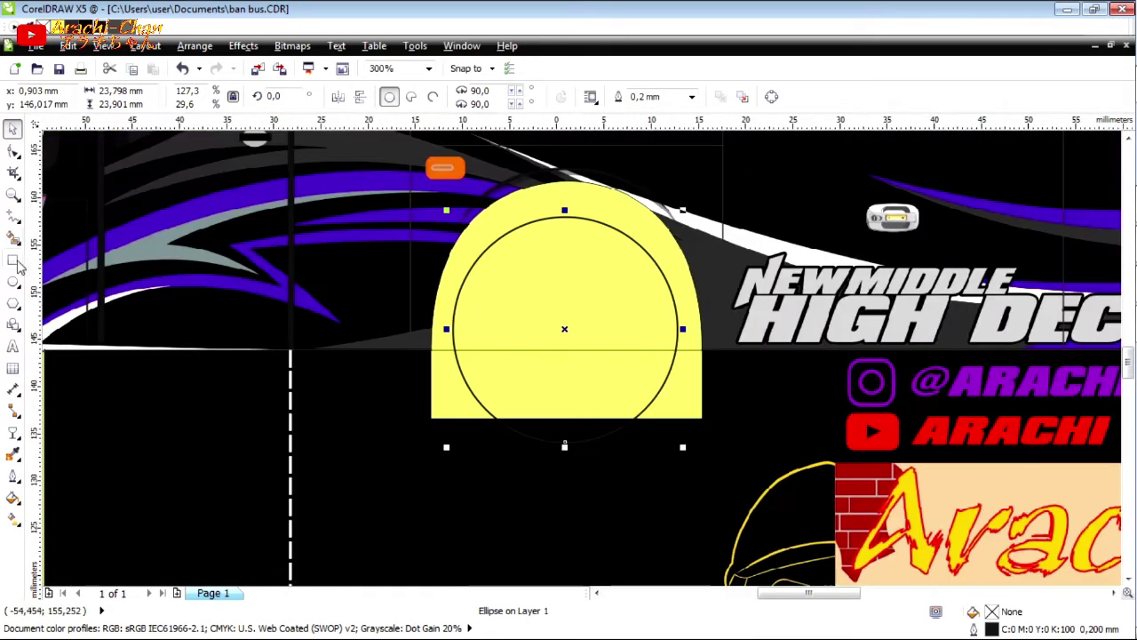
{"action": "left_click", "coordinate": [13, 259]}
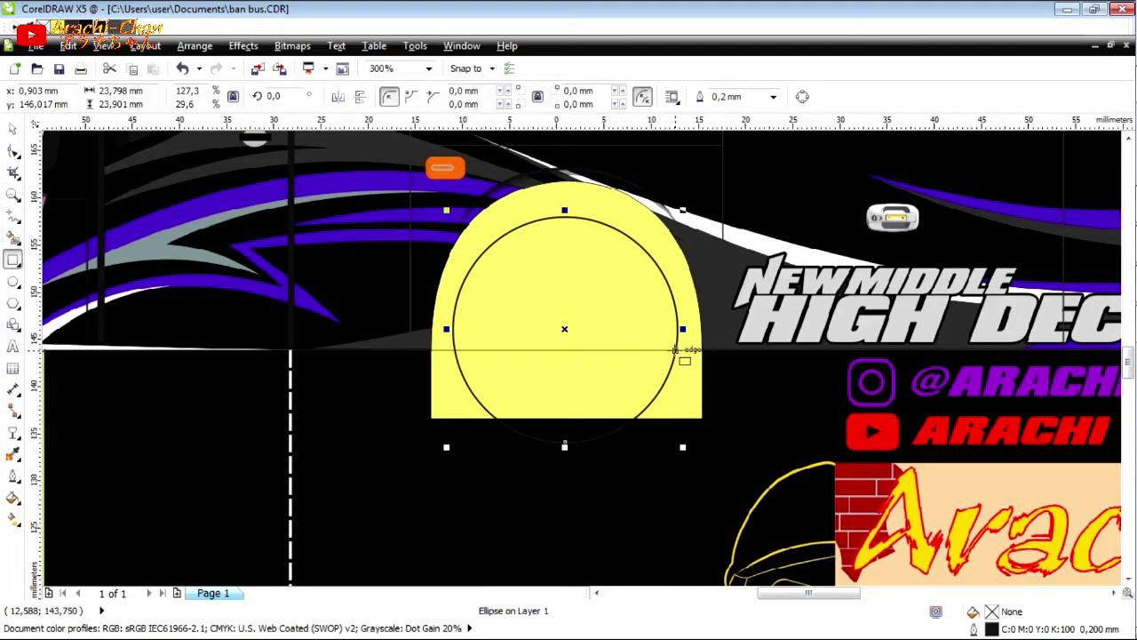
{"action": "key", "text": "Up"}
{"action": "key", "text": "Up"}
{"action": "key", "text": "Up"}
{"action": "key", "text": "Up"}
{"action": "key", "text": "Up"}
{"action": "key", "text": "Up"}
{"action": "key", "text": "Up"}
{"action": "key", "text": "Up"}
{"action": "key", "text": "Up"}
{"action": "key", "text": "Up"}
{"action": "key", "text": "Up"}
{"action": "key", "text": "Up"}
{"action": "key", "text": "Up"}
{"action": "key", "text": "Up"}
{"action": "key", "text": "Up"}
{"action": "key", "text": "Up"}
{"action": "key", "text": "Up"}
{"action": "key", "text": "Up"}
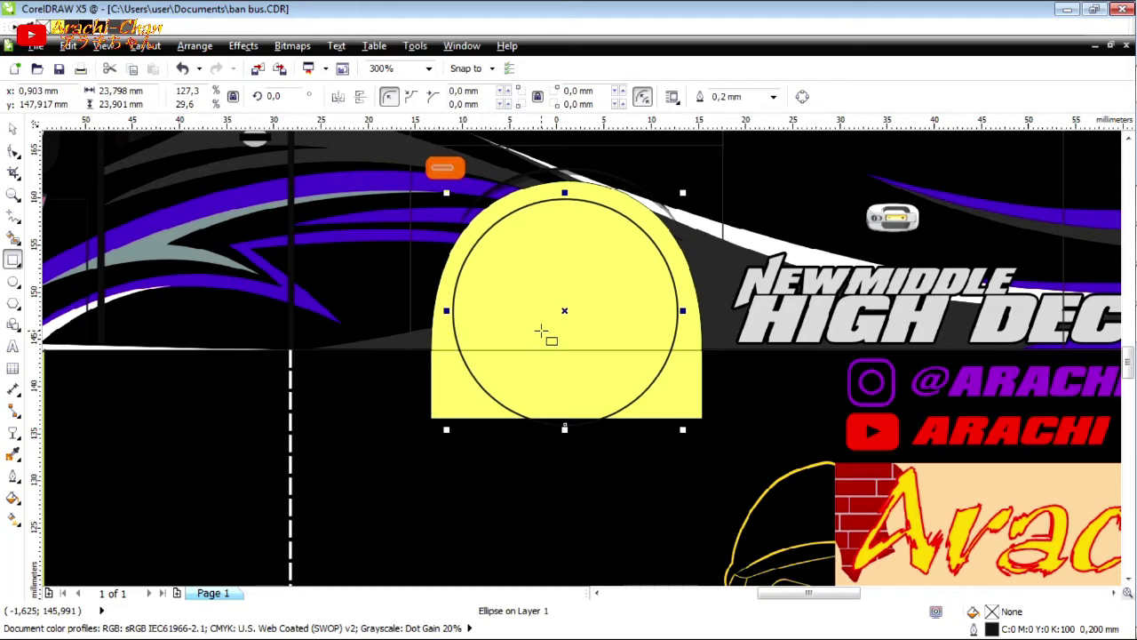
- Draw a rectangle about 25.8 × 11.7 mm over the circle's lower part, starting at the horizontal line across the wheel arch
{"action": "left_click_drag", "start_coordinate": [672, 351], "coordinate": [448, 422]}
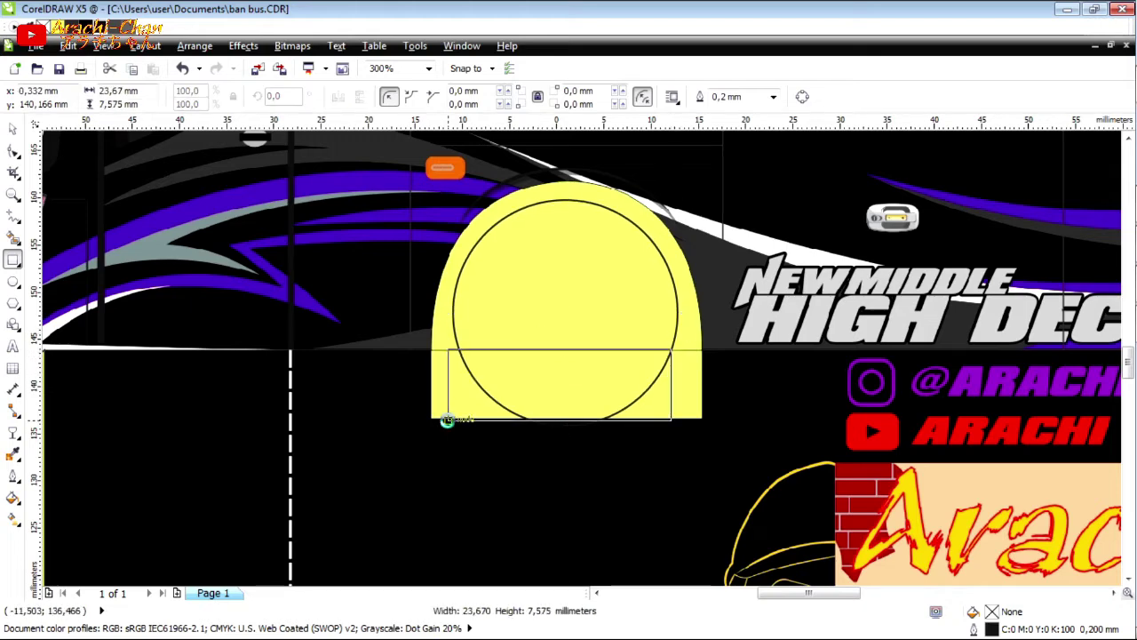
{"action": "left_click_drag", "start_coordinate": [675, 383], "coordinate": [697, 384]}
{"action": "left_click_drag", "start_coordinate": [570, 428], "coordinate": [570, 464]}
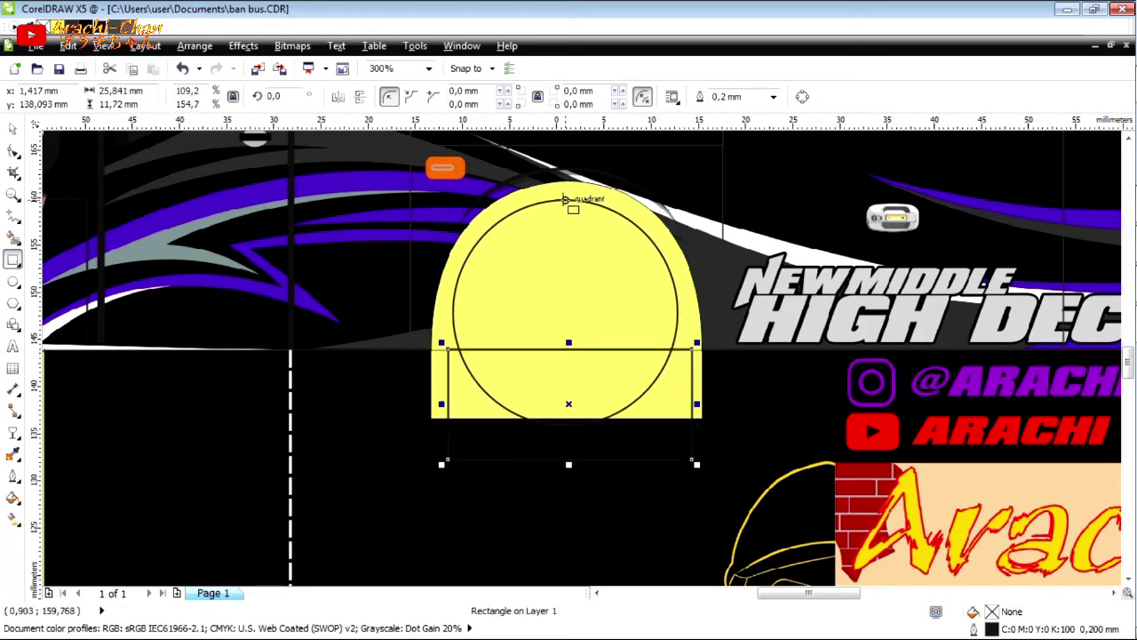
- Add two tall rectangles about 27.5 mm high meeting on the circle's vertical centre line, and move circle and rectangles to the empty area beside the template
{"action": "mouse_move", "coordinate": [565, 199]}
{"action": "left_mouse_down"}
{"action": "mouse_move", "coordinate": [577, 382]}
{"action": "mouse_move", "coordinate": [696, 464]}
{"action": "left_mouse_up"}
{"action": "left_click_drag", "start_coordinate": [697, 328], "coordinate": [444, 374]}
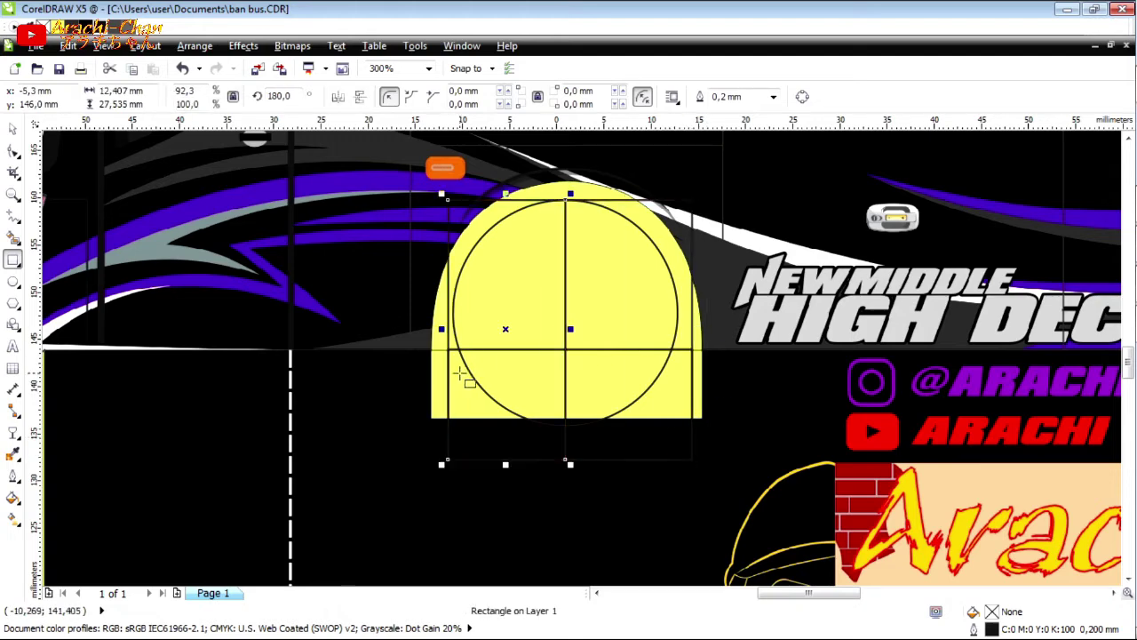
{"action": "left_click", "coordinate": [626, 218], "text": "shift"}
{"action": "scroll", "coordinate": [600, 351], "scroll_direction": "down", "scroll_amount": 2}
{"action": "left_click_drag", "start_coordinate": [606, 324], "coordinate": [203, 355]}
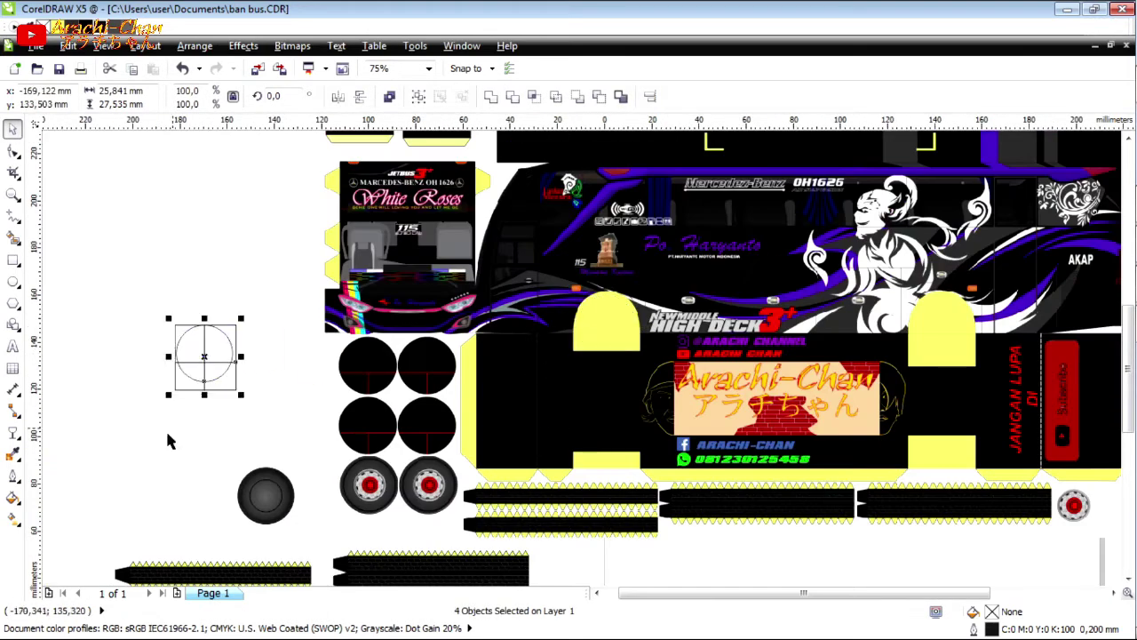
{"action": "left_click", "coordinate": [165, 428]}
- Draw a horizontal 2-point line about 22.5 mm long between the circle's intersections with the guide line, and set its outline width to 0.5 mm
{"action": "scroll", "coordinate": [151, 358], "scroll_direction": "up", "scroll_amount": 2}
{"action": "left_click", "coordinate": [16, 220]}
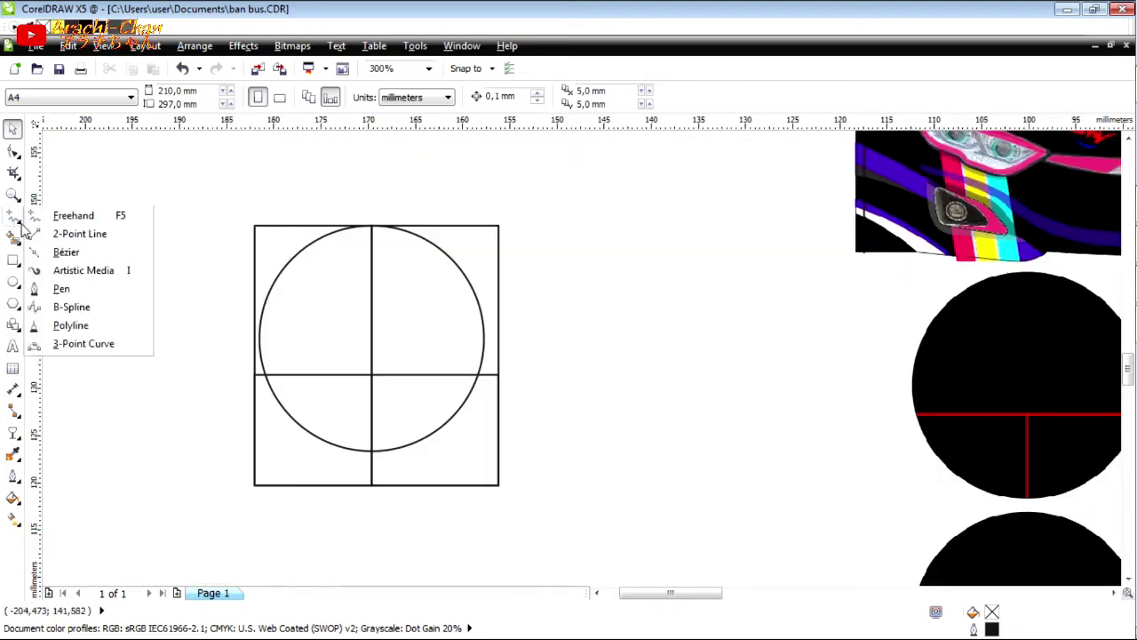
{"action": "left_click", "coordinate": [62, 232]}
{"action": "left_click_drag", "start_coordinate": [265, 374], "coordinate": [484, 374]}
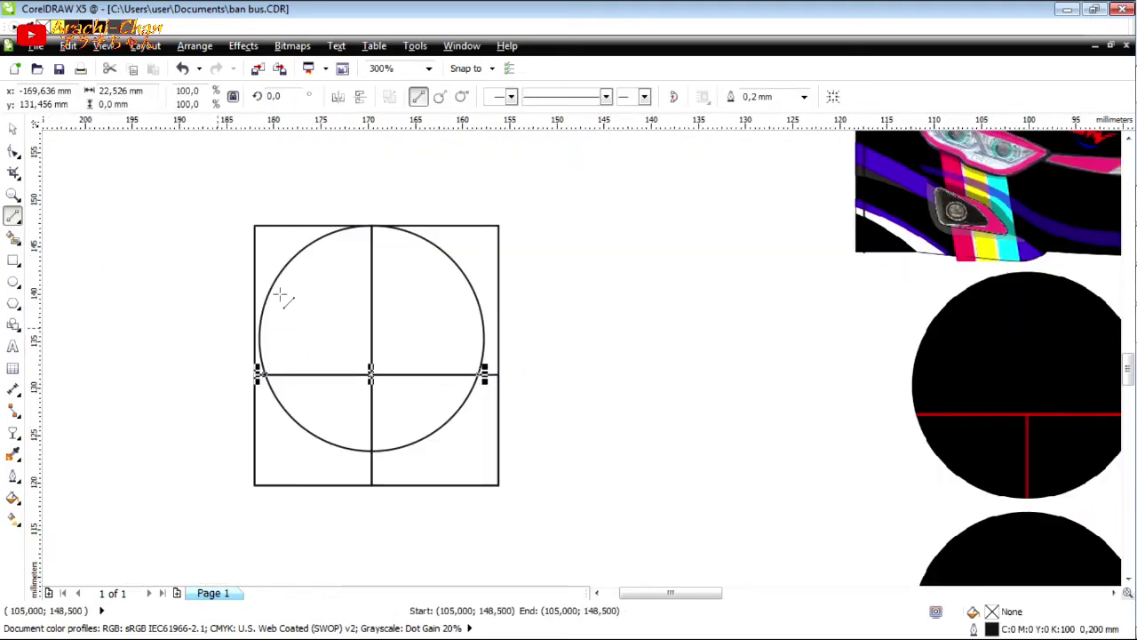
{"action": "left_click", "coordinate": [804, 97]}
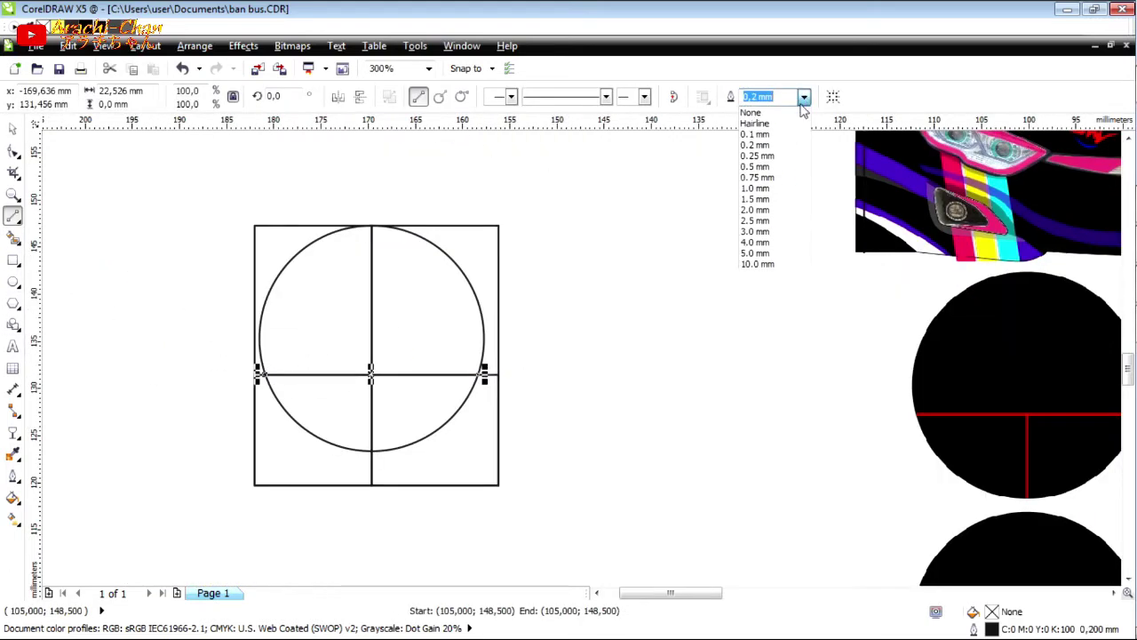
{"action": "left_click", "coordinate": [791, 166]}
{"action": "left_click", "coordinate": [804, 97]}
{"action": "left_click", "coordinate": [788, 156]}
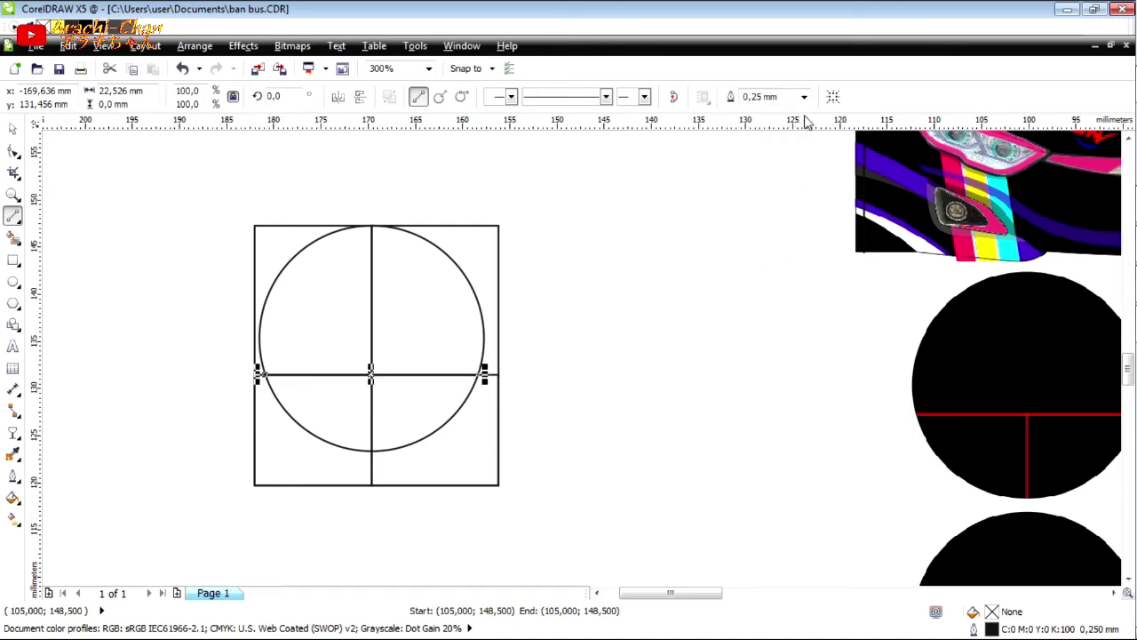
{"action": "left_click", "coordinate": [804, 97]}
{"action": "left_click", "coordinate": [789, 166]}
{"action": "double_click", "coordinate": [991, 611]}
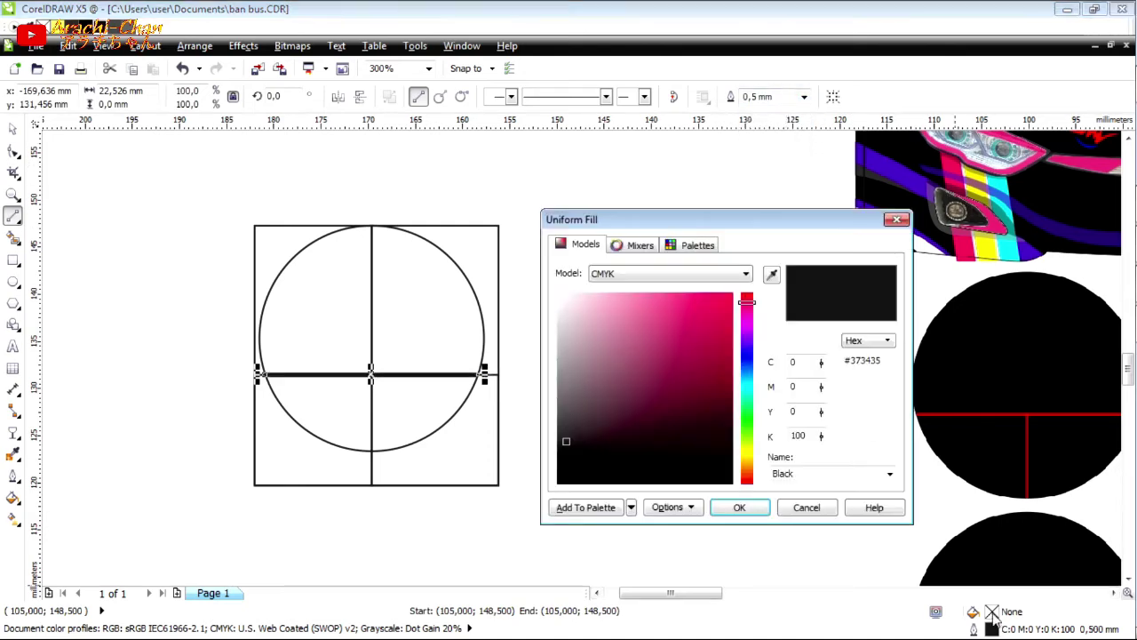
{"action": "left_click", "coordinate": [697, 243]}
{"action": "left_click", "coordinate": [718, 322]}
{"action": "left_click", "coordinate": [820, 507]}
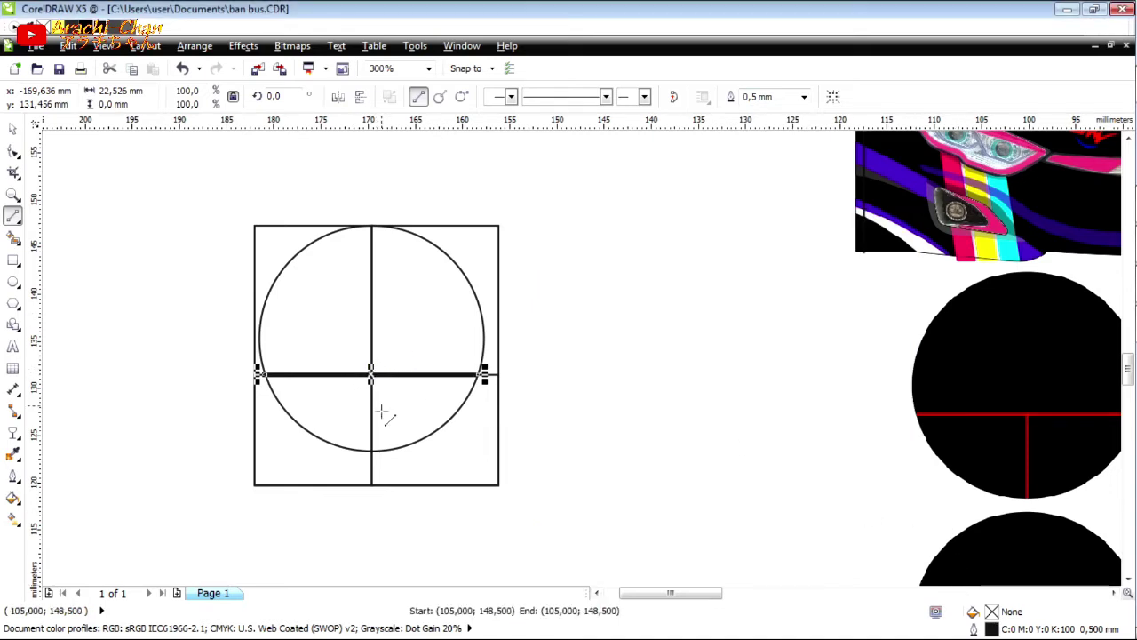
- Draw a vertical line about 8.1 mm long from the circle's lowest point up to the thick horizontal line, with a 0.5 mm outline
{"action": "left_click_drag", "start_coordinate": [371, 451], "coordinate": [371, 374]}
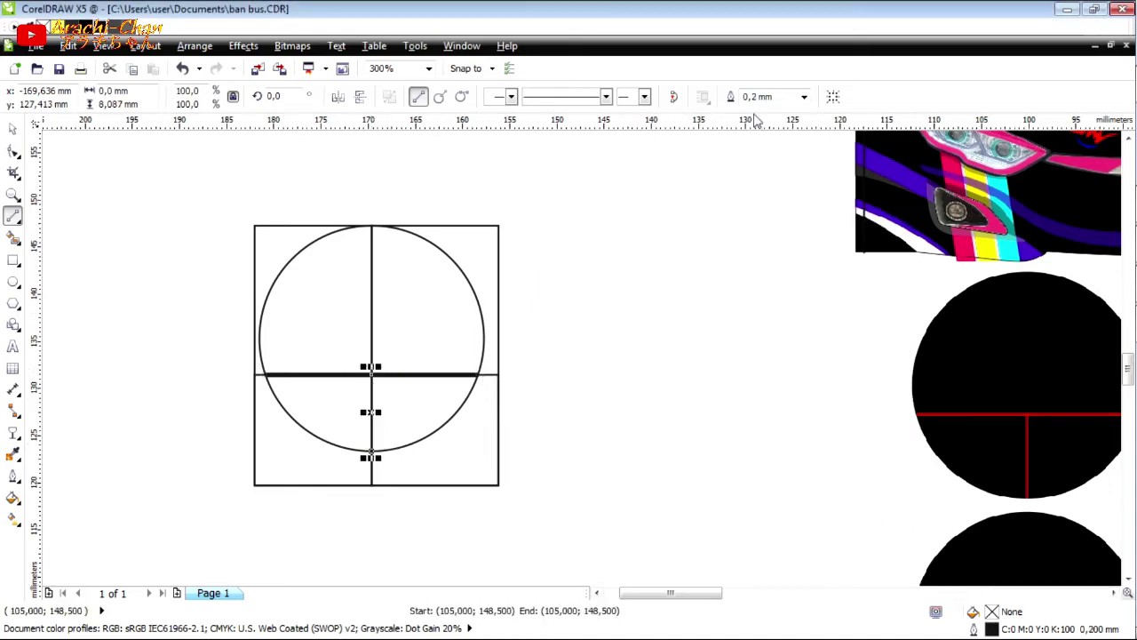
{"action": "left_click", "coordinate": [804, 96]}
{"action": "left_click", "coordinate": [791, 165]}
- Set the outline colour of both thick lines to Red from the RGB palette
{"action": "left_click", "coordinate": [13, 129]}
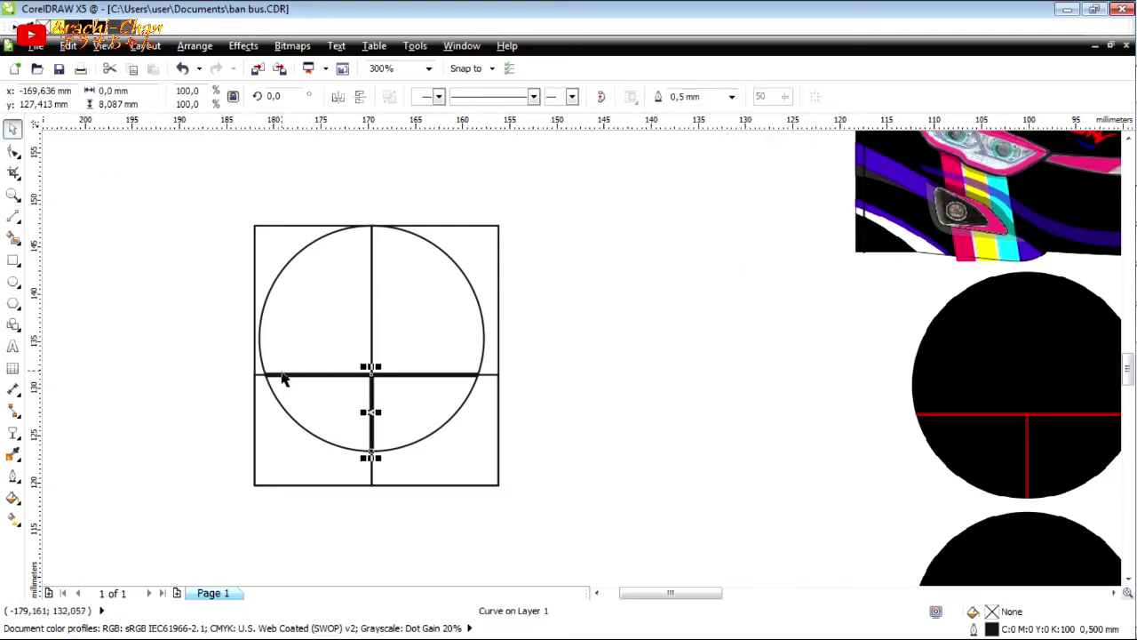
{"action": "left_click", "coordinate": [286, 374], "text": "shift"}
{"action": "double_click", "coordinate": [992, 629]}
{"action": "left_click", "coordinate": [496, 200]}
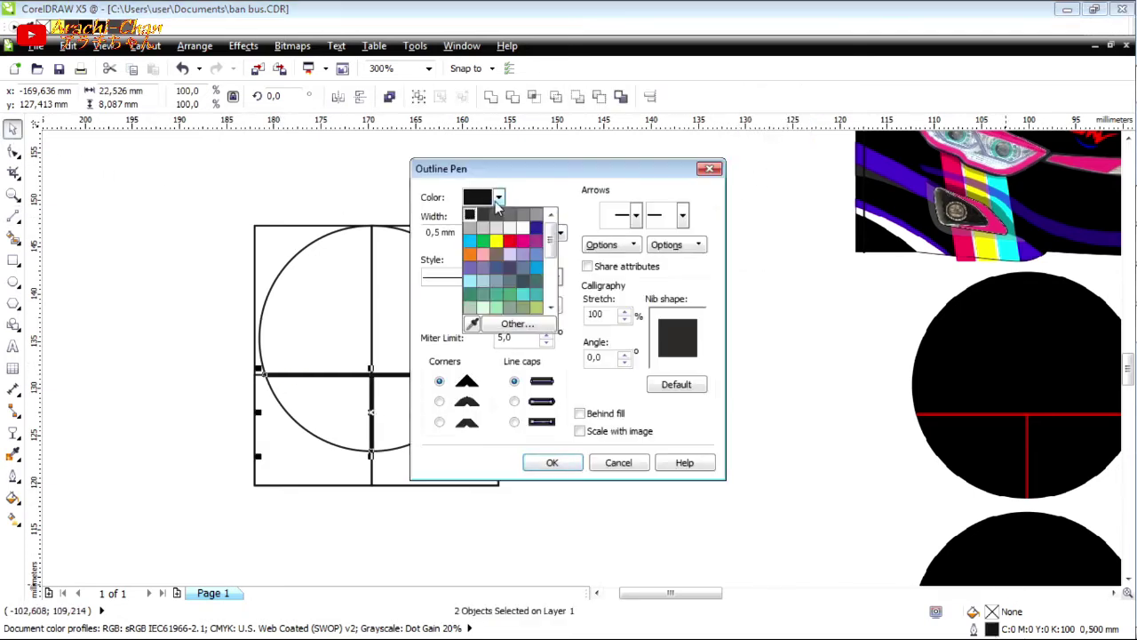
{"action": "left_click", "coordinate": [507, 324]}
{"action": "left_click", "coordinate": [585, 245]}
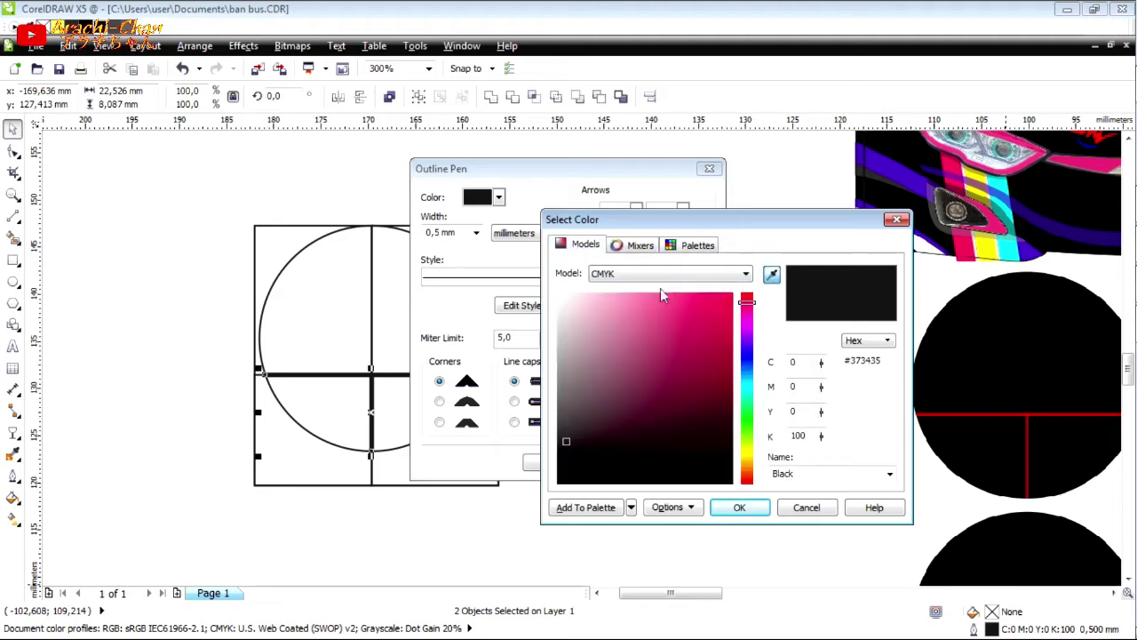
{"action": "left_click", "coordinate": [698, 245]}
{"action": "left_click", "coordinate": [721, 274]}
{"action": "left_click", "coordinate": [639, 411]}
{"action": "left_click", "coordinate": [719, 321]}
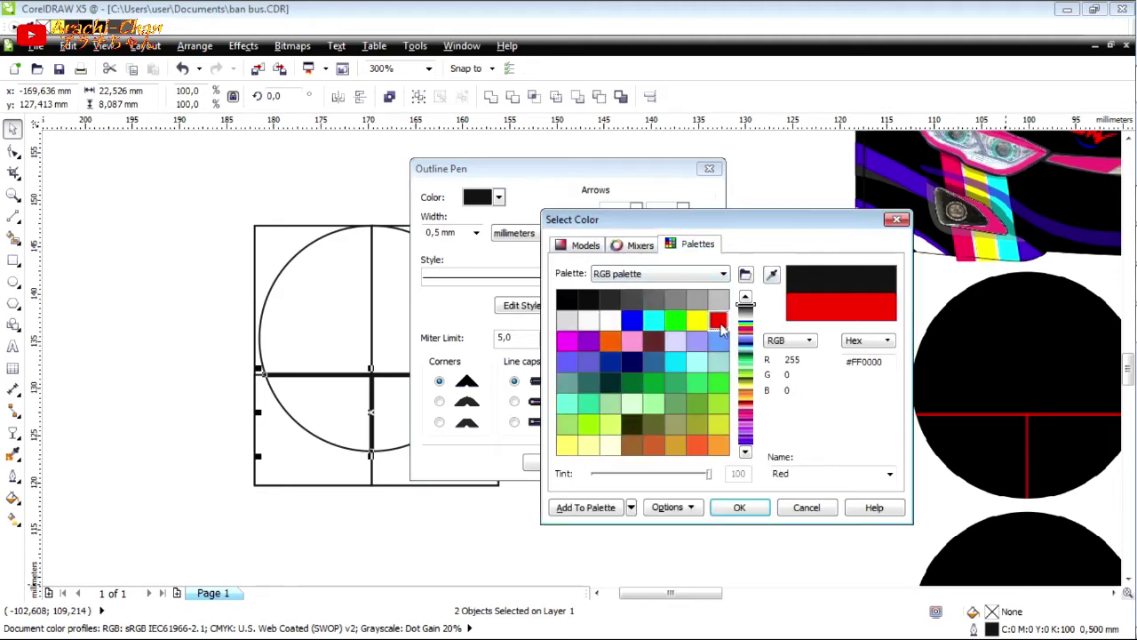
{"action": "left_click", "coordinate": [748, 507]}
{"action": "left_click", "coordinate": [543, 461]}
{"action": "left_click", "coordinate": [296, 567]}
- Delete the guide rectangles around the circle, keeping the circle and the two red lines
{"action": "key", "text": "Tab"}
{"action": "key", "text": "Delete"}
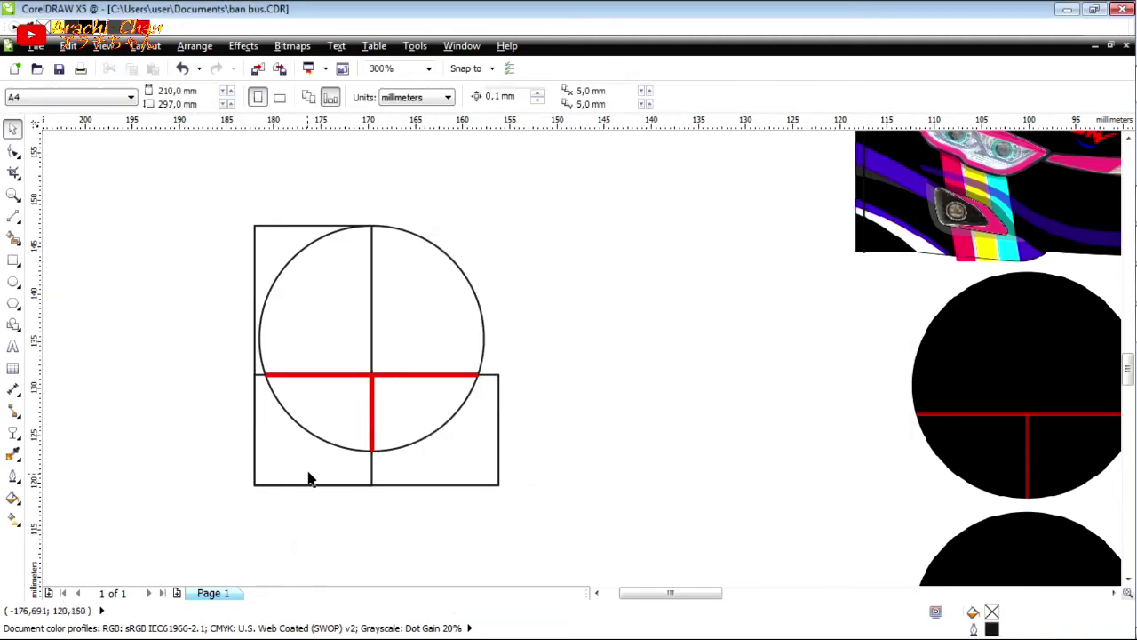
{"action": "left_click", "coordinate": [308, 474]}
{"action": "key", "text": "Delete"}
{"action": "left_click", "coordinate": [266, 419]}
{"action": "key", "text": "Delete"}
{"action": "scroll", "coordinate": [534, 410], "scroll_direction": "down", "scroll_amount": 1}
- Duplicate the outlined circle and align the copy and the original on their horizontal and vertical centres
{"action": "left_click", "coordinate": [512, 373]}
{"action": "left_click_drag", "start_coordinate": [513, 373], "coordinate": [357, 403]}
{"action": "right_click", "coordinate": [356, 402]}
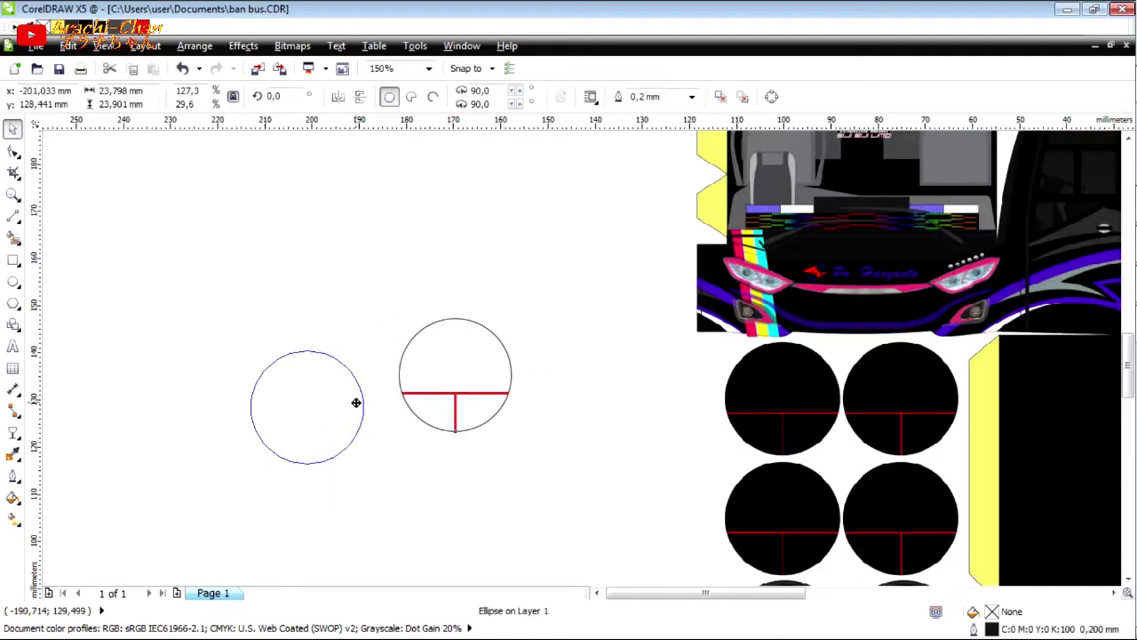
{"action": "left_click", "coordinate": [488, 348], "text": "shift"}
{"action": "key", "text": "c"}
{"action": "key", "text": "e"}
{"action": "key", "text": "Escape"}
- Fill the upper of the stacked circles black, remove its outline, and send it to the back behind the red lines
{"action": "left_click", "coordinate": [467, 380]}
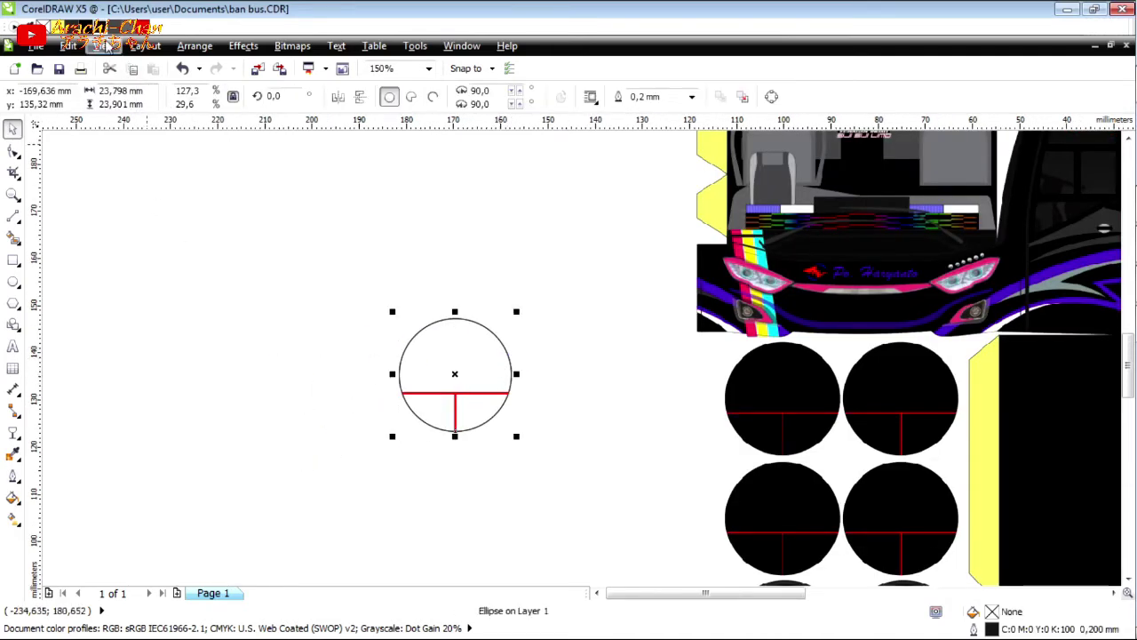
{"action": "left_click", "coordinate": [85, 26]}
{"action": "left_click", "coordinate": [690, 96]}
{"action": "left_click", "coordinate": [665, 112]}
{"action": "key", "text": "shift+Page_Down"}
{"action": "left_click", "coordinate": [559, 459]}
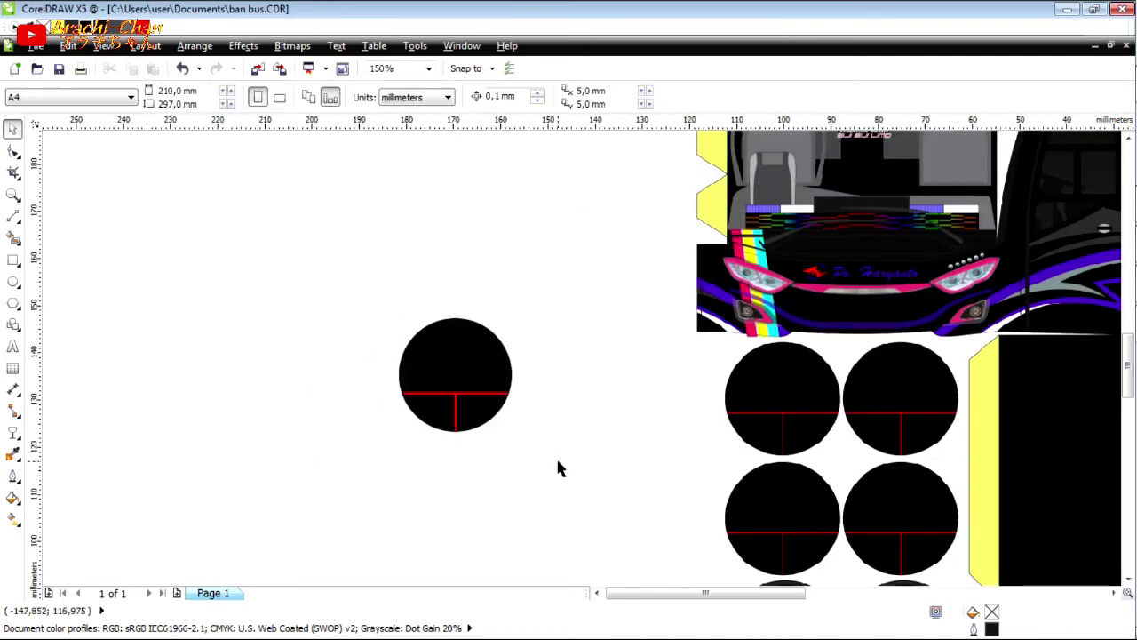
- Group the black circle with its red lines and place the group beside the shaded tyre
{"action": "left_click_drag", "start_coordinate": [559, 461], "coordinate": [334, 287]}
{"action": "left_click", "coordinate": [417, 97]}
{"action": "scroll", "coordinate": [546, 255], "scroll_direction": "down", "scroll_amount": 2}
{"action": "scroll", "coordinate": [525, 264], "scroll_direction": "up", "scroll_amount": 1}
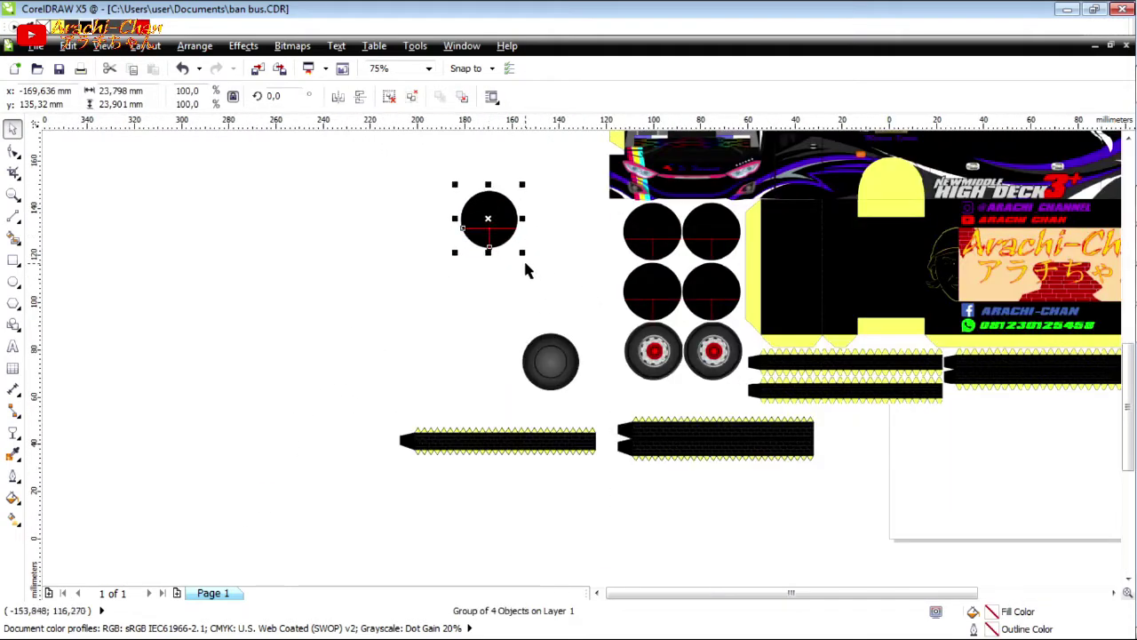
{"action": "left_click_drag", "start_coordinate": [490, 371], "coordinate": [481, 370]}
{"action": "left_click", "coordinate": [566, 360], "text": "shift"}
{"action": "scroll", "coordinate": [544, 375], "scroll_direction": "up", "scroll_amount": 2}
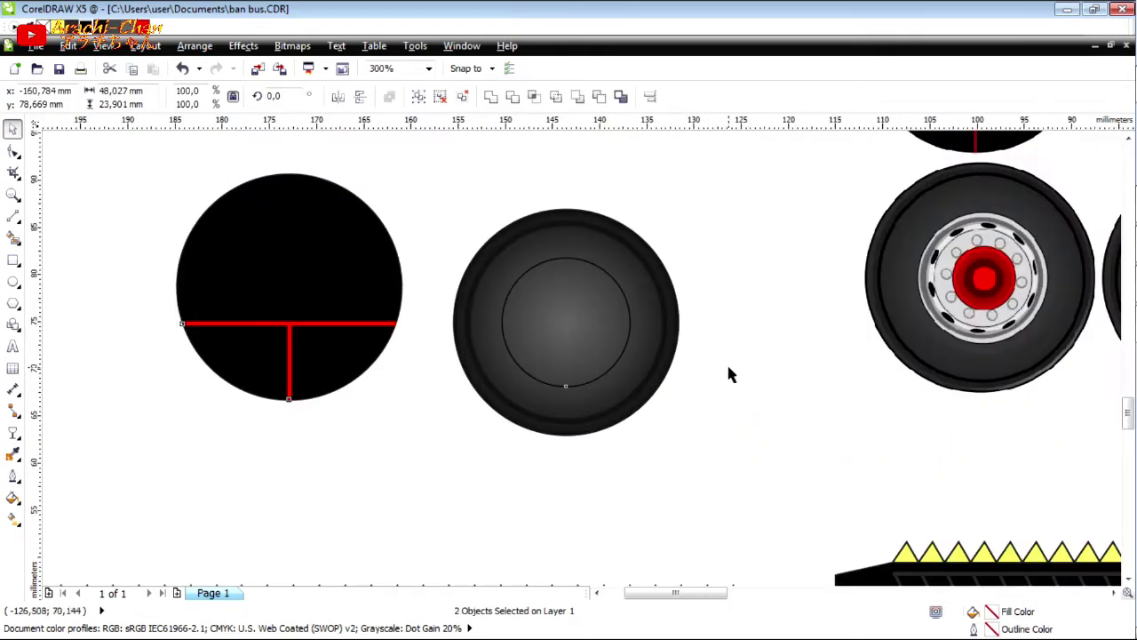
{"action": "key", "text": "Escape"}
- Inspect the grouped black circle and the shaded tyre up close, comparing their edges and size
{"action": "scroll", "coordinate": [612, 218], "scroll_direction": "up", "scroll_amount": 2}
{"action": "scroll", "coordinate": [682, 236], "scroll_direction": "down", "scroll_amount": 2}
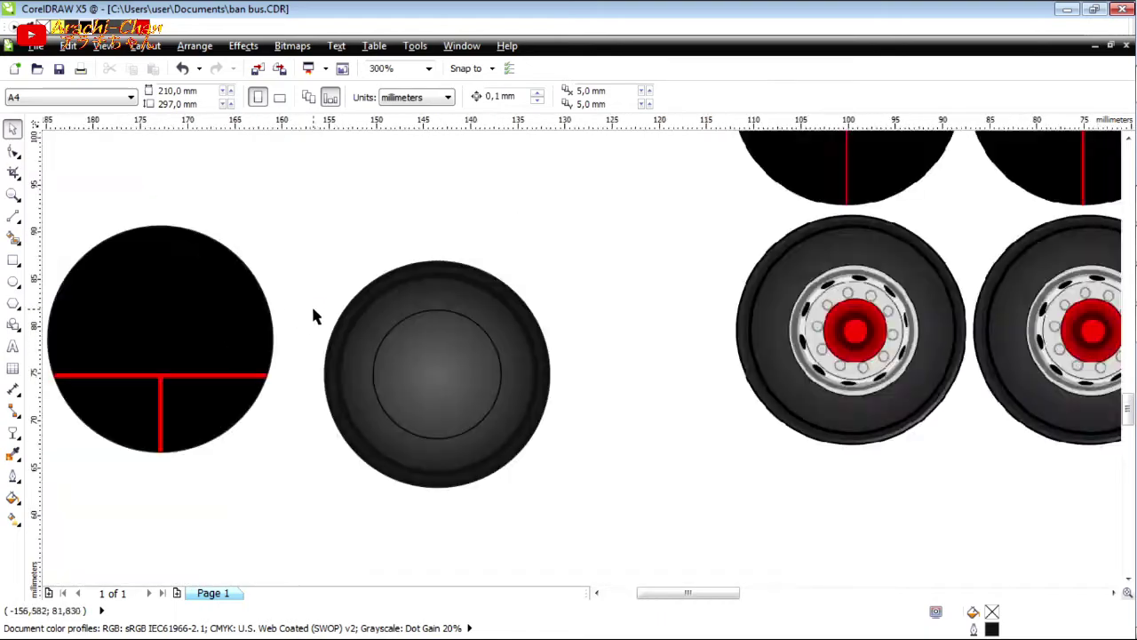
{"action": "scroll", "coordinate": [187, 307], "scroll_direction": "up", "scroll_amount": 1}
{"action": "left_click", "coordinate": [267, 337]}
{"action": "scroll", "coordinate": [274, 414], "scroll_direction": "down", "scroll_amount": 2}
{"action": "scroll", "coordinate": [274, 414], "scroll_direction": "up", "scroll_amount": 3}
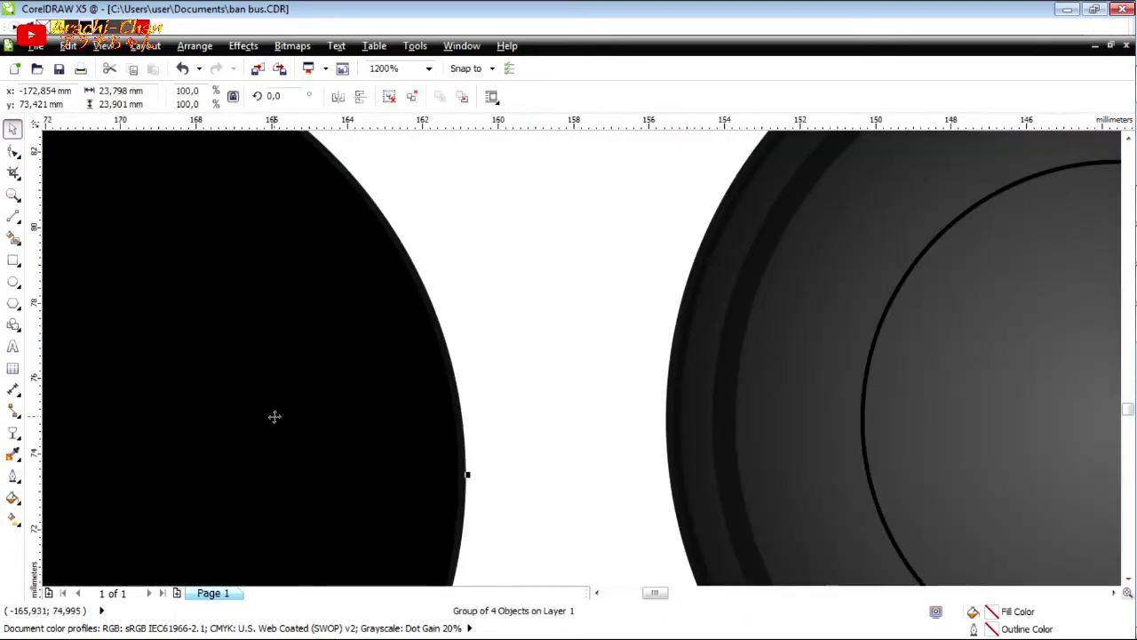
{"action": "scroll", "coordinate": [274, 414], "scroll_direction": "down", "scroll_amount": 2}
{"action": "key", "text": "Escape"}
{"action": "scroll", "coordinate": [421, 320], "scroll_direction": "up", "scroll_amount": 3}
{"action": "scroll", "coordinate": [421, 320], "scroll_direction": "down", "scroll_amount": 3}
- Look over the bus template's front and side panels and the finished wheel pieces beside it
{"action": "scroll", "coordinate": [435, 355], "scroll_direction": "down", "scroll_amount": 3}
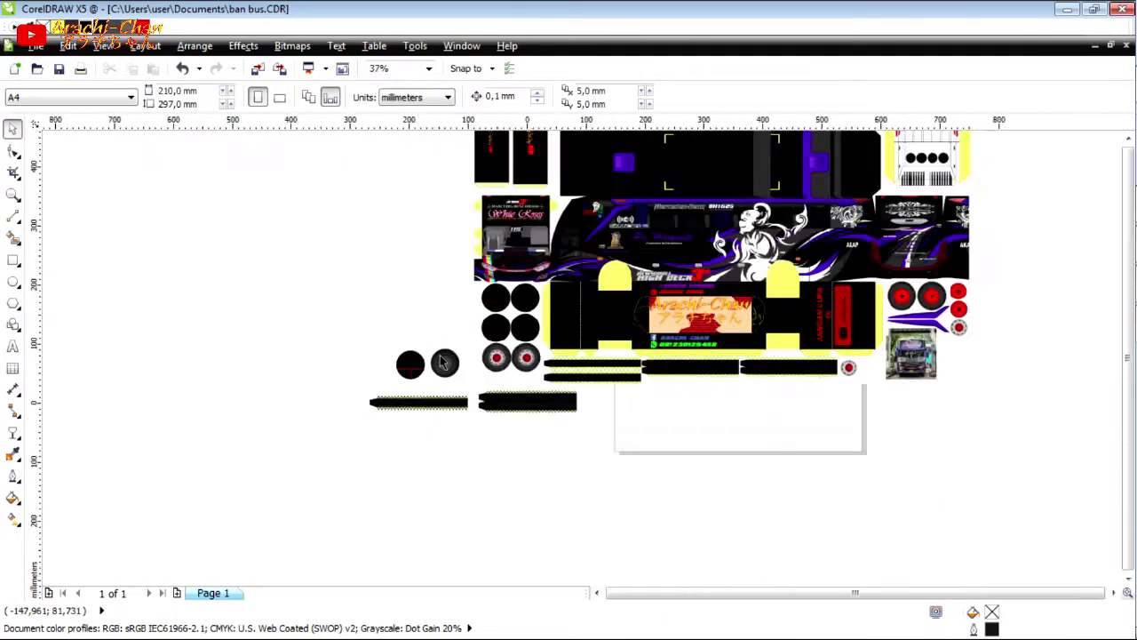
{"action": "scroll", "coordinate": [573, 332], "scroll_direction": "up", "scroll_amount": 1}
{"action": "scroll", "coordinate": [573, 332], "scroll_direction": "down", "scroll_amount": 1}
{"action": "scroll", "coordinate": [388, 366], "scroll_direction": "up", "scroll_amount": 3}
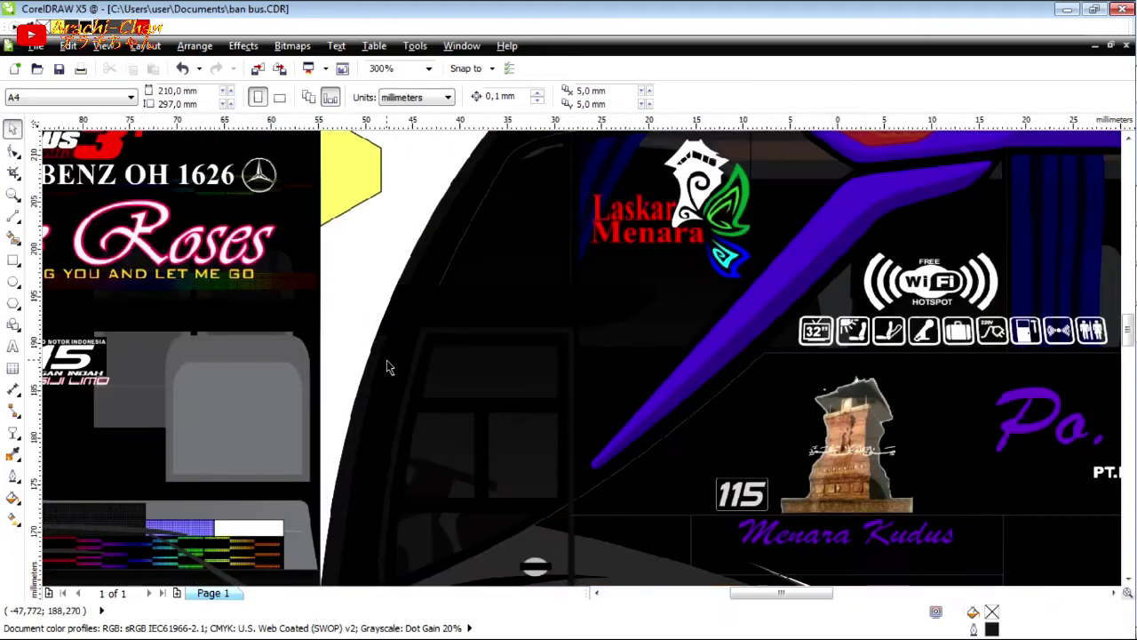
{"action": "scroll", "coordinate": [472, 416], "scroll_direction": "down", "scroll_amount": 3}
{"action": "scroll", "coordinate": [346, 497], "scroll_direction": "up", "scroll_amount": 3}
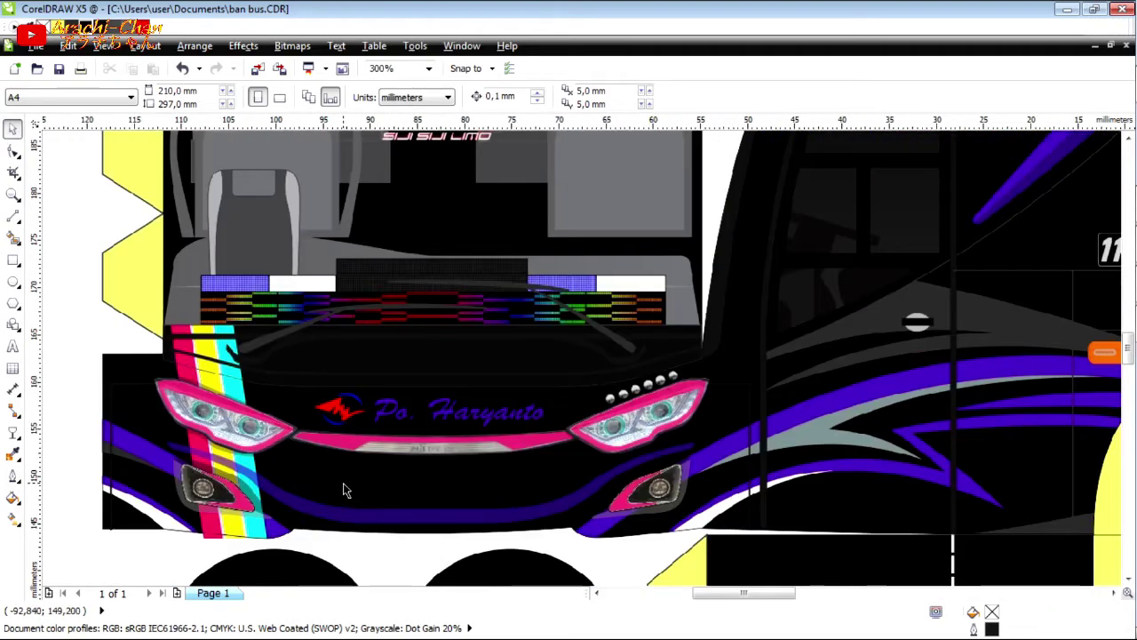
{"action": "scroll", "coordinate": [215, 546], "scroll_direction": "up", "scroll_amount": 1}
{"action": "scroll", "coordinate": [206, 536], "scroll_direction": "down", "scroll_amount": 2}
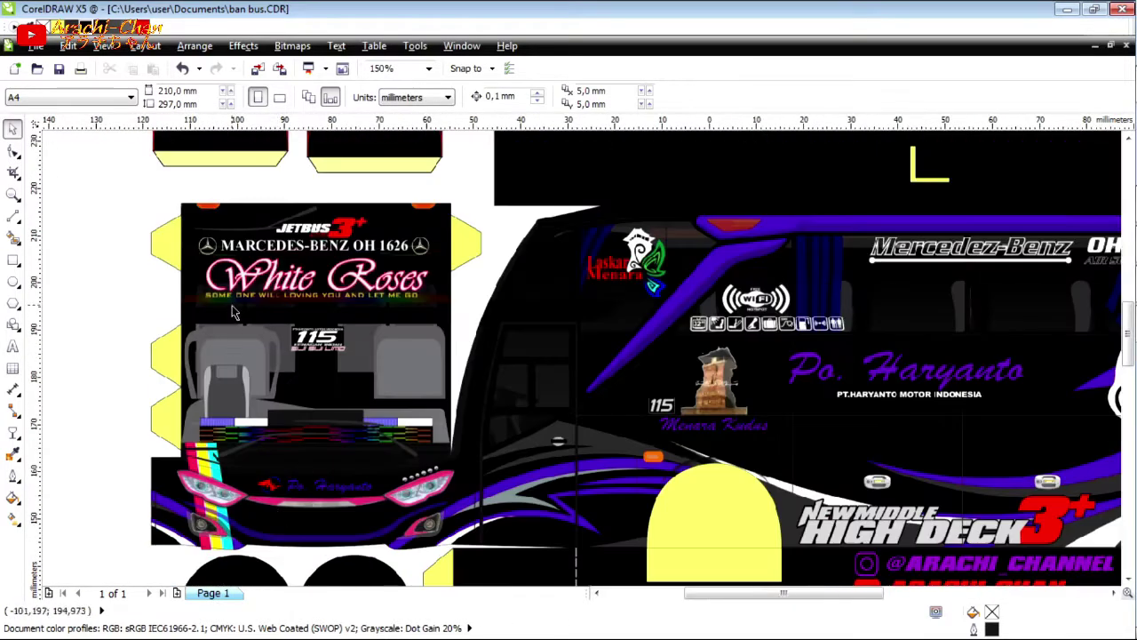
{"action": "scroll", "coordinate": [398, 299], "scroll_direction": "down", "scroll_amount": 3}
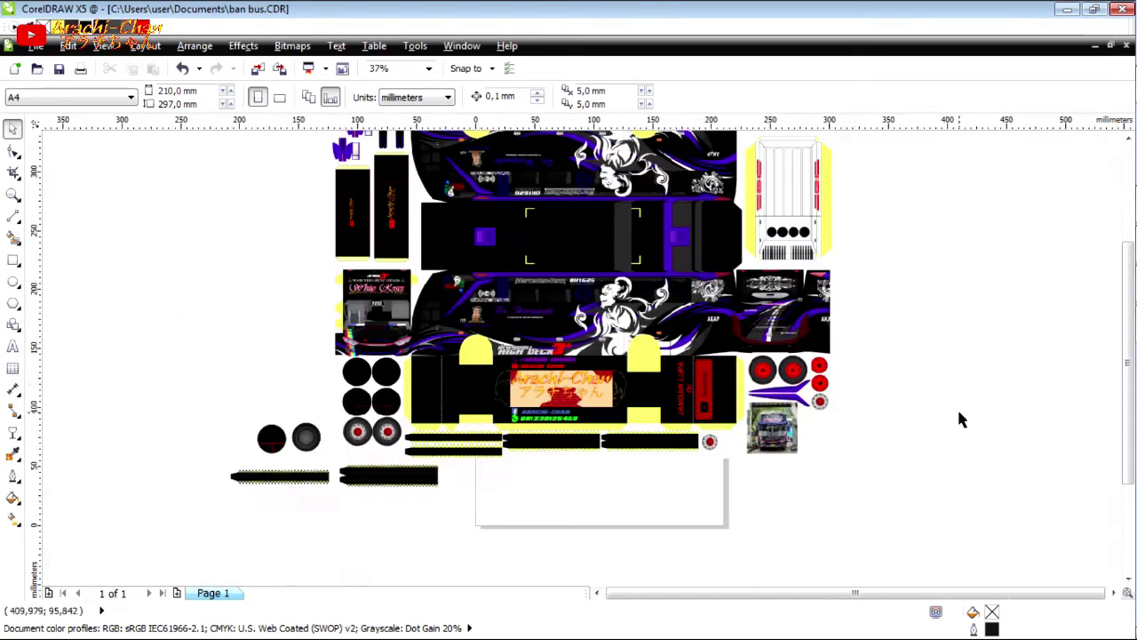